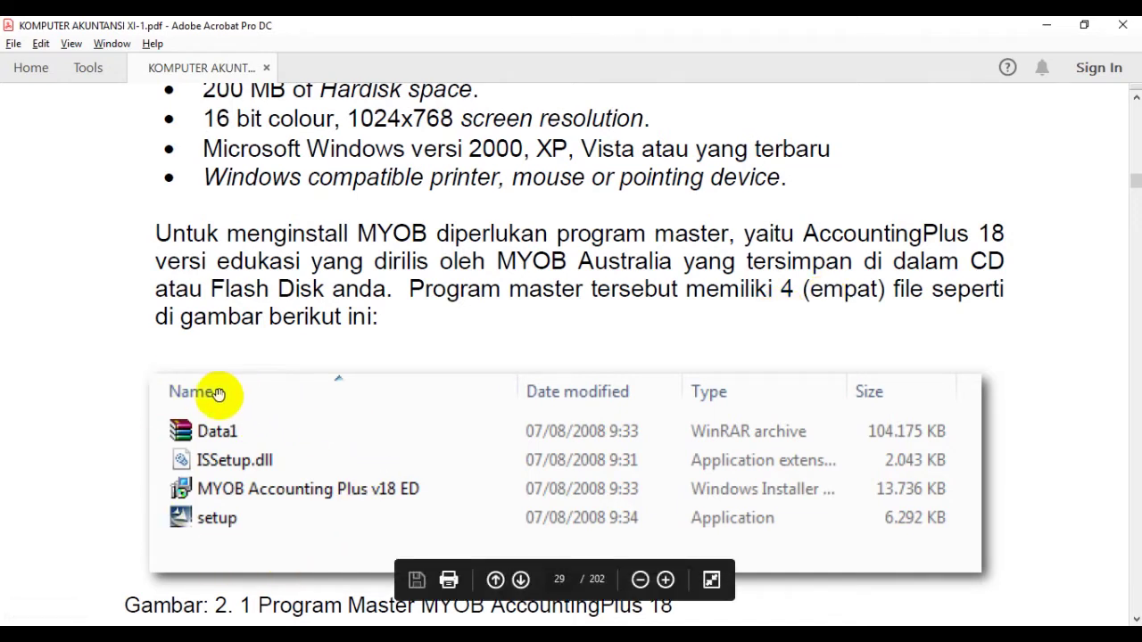
Switch to File Explorer, open the inner AccountingPlus18 folder and compare its files with the master program list in the PDF.
{"action": "scroll", "coordinate": [214, 391], "scroll_direction": "down", "scroll_amount": 2}
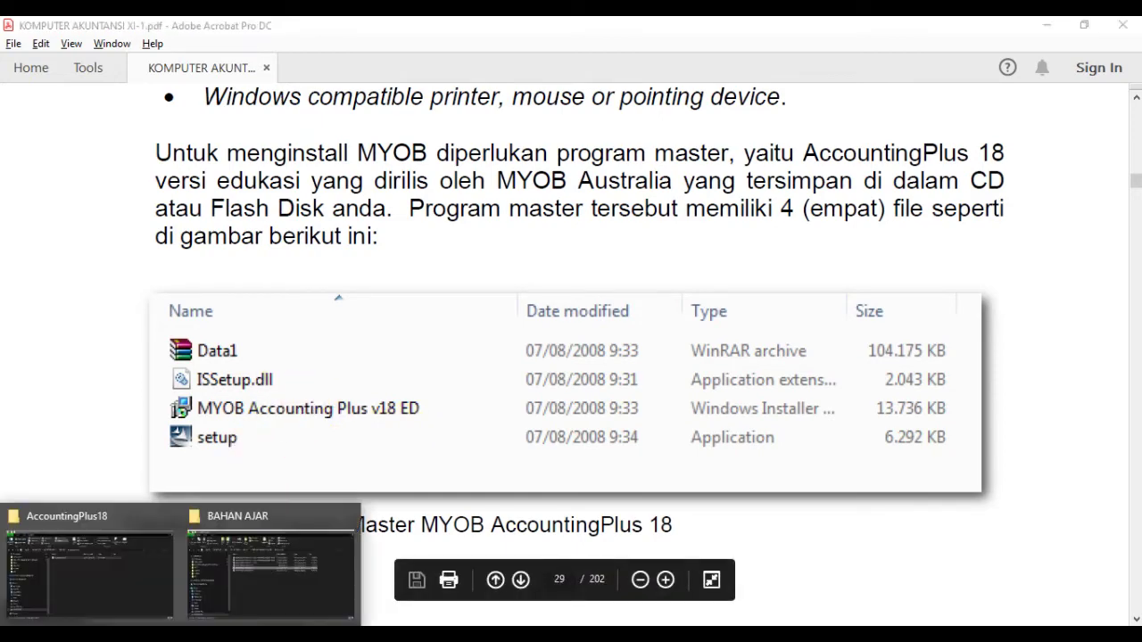
{"action": "left_click", "coordinate": [116, 597]}
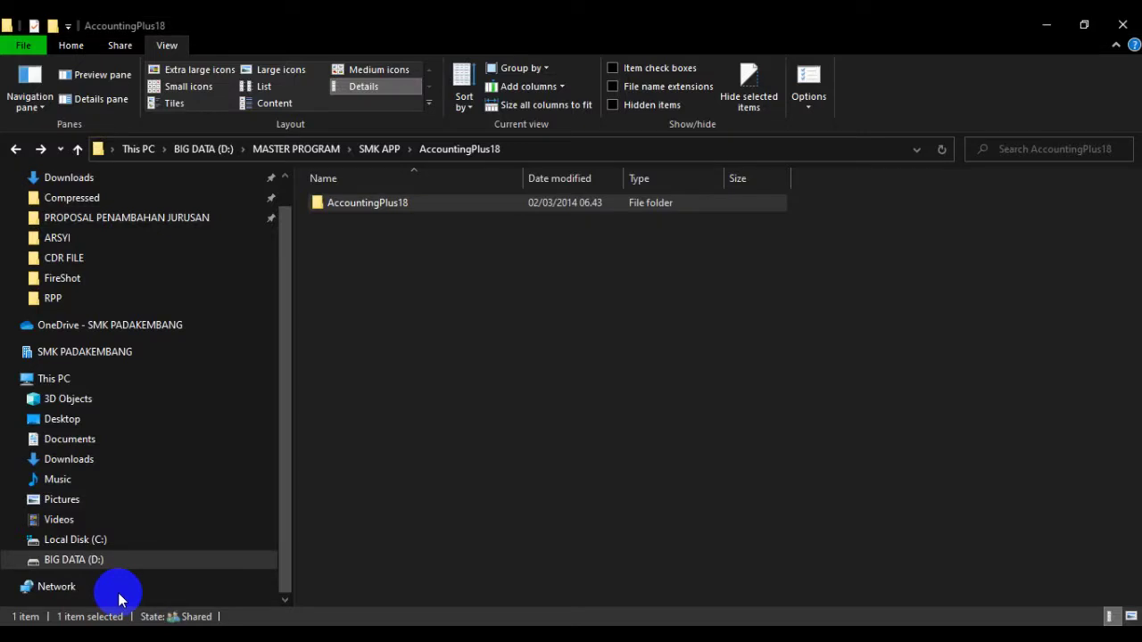
{"action": "double_click", "coordinate": [396, 204]}
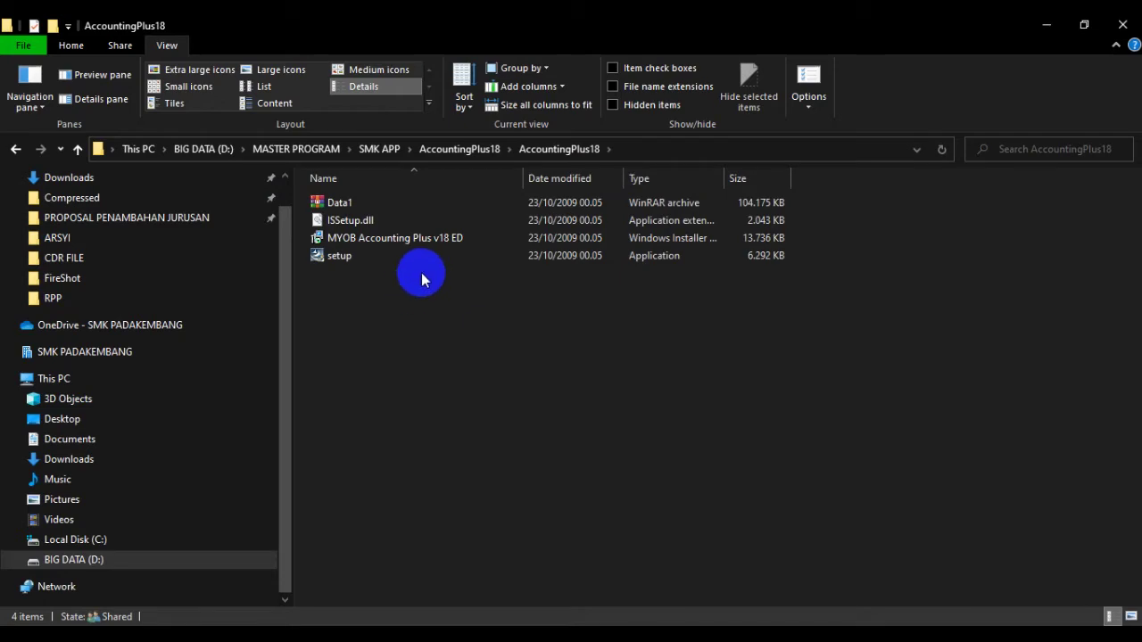
{"action": "left_click", "coordinate": [268, 633]}
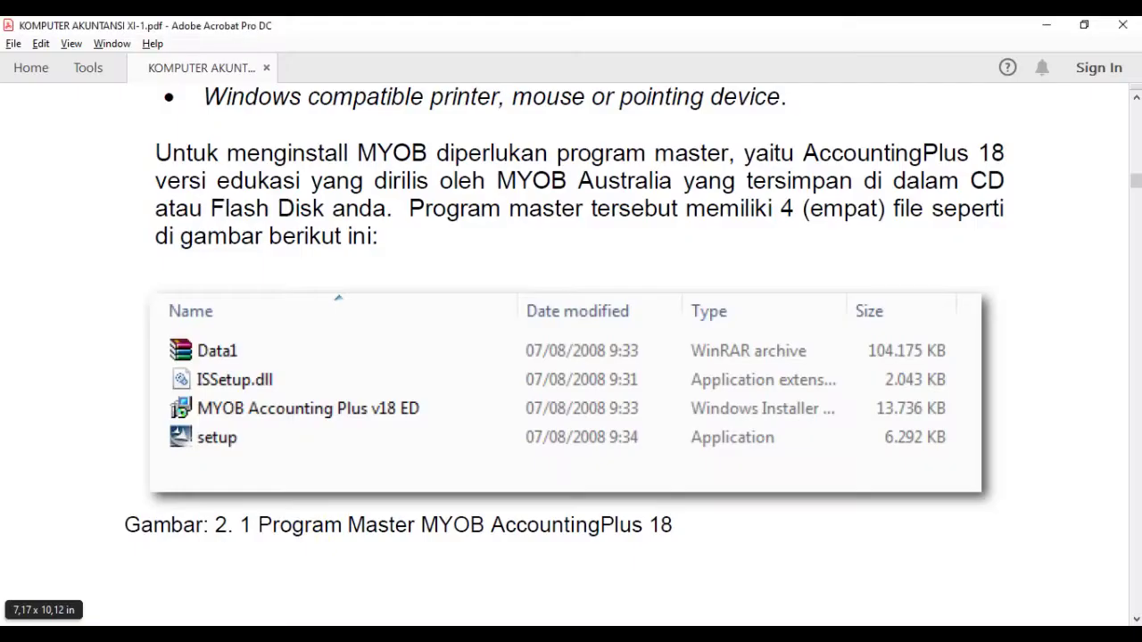
{"action": "key", "text": "alt+Tab"}
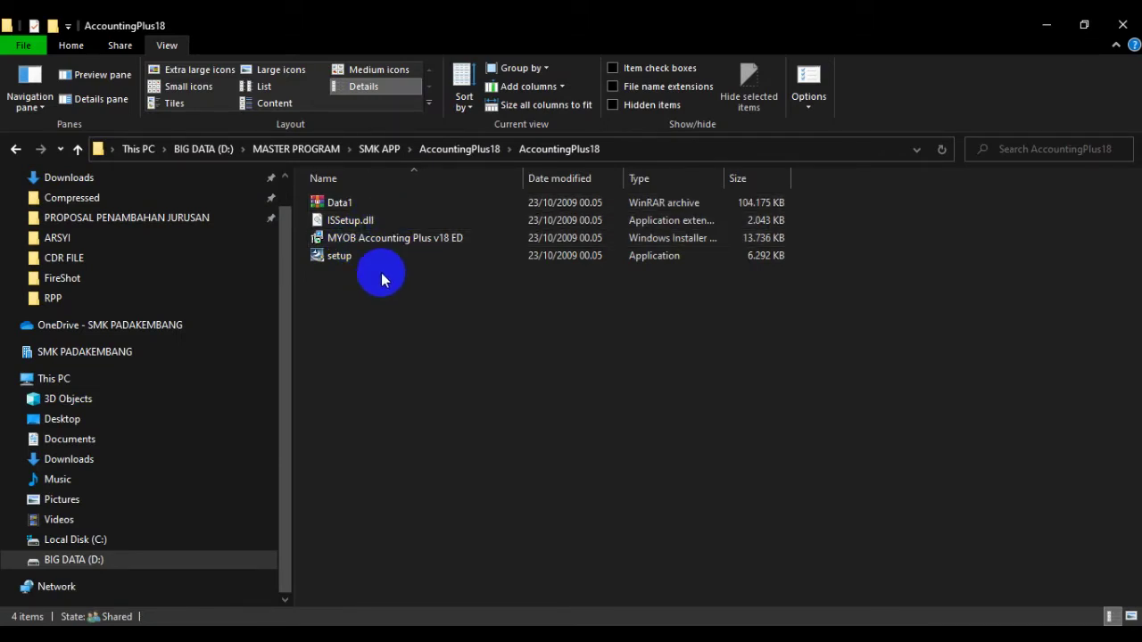
Return to the PDF and read the table of MYOB installation steps on page 30.
{"action": "left_click", "coordinate": [158, 624]}
{"action": "scroll", "coordinate": [460, 431], "scroll_direction": "down", "scroll_amount": 10}
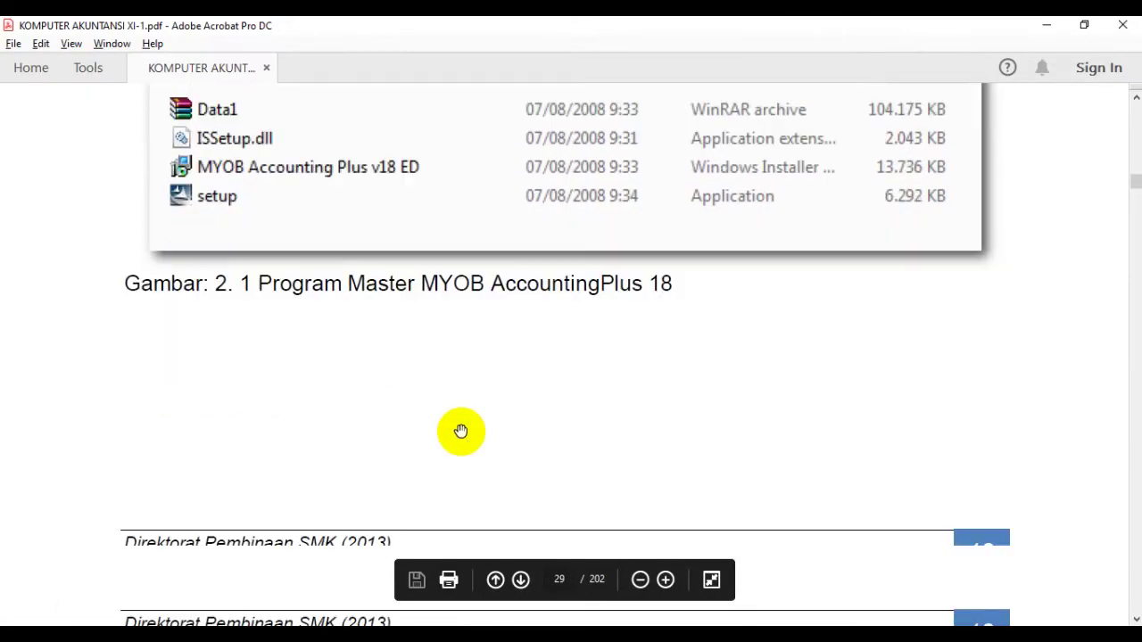
{"action": "scroll", "coordinate": [536, 384], "scroll_direction": "down", "scroll_amount": 2}
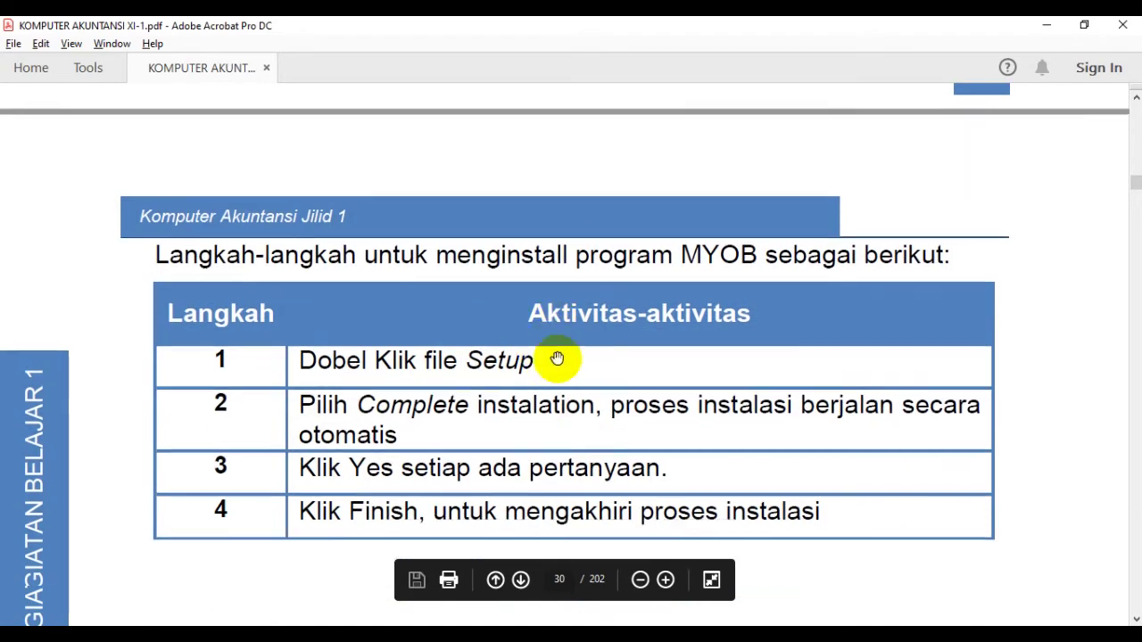
{"action": "scroll", "coordinate": [569, 351], "scroll_direction": "down", "scroll_amount": 1}
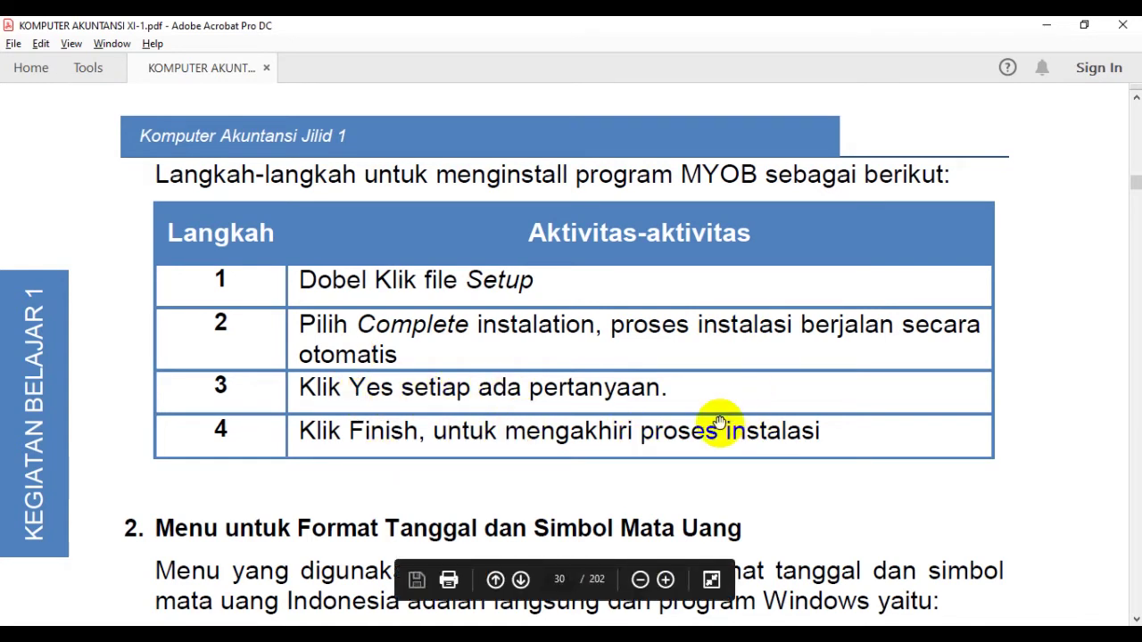
Switch to the AccountingPlus18 folder in File Explorer and select the setup application.
{"action": "left_click", "coordinate": [53, 635]}
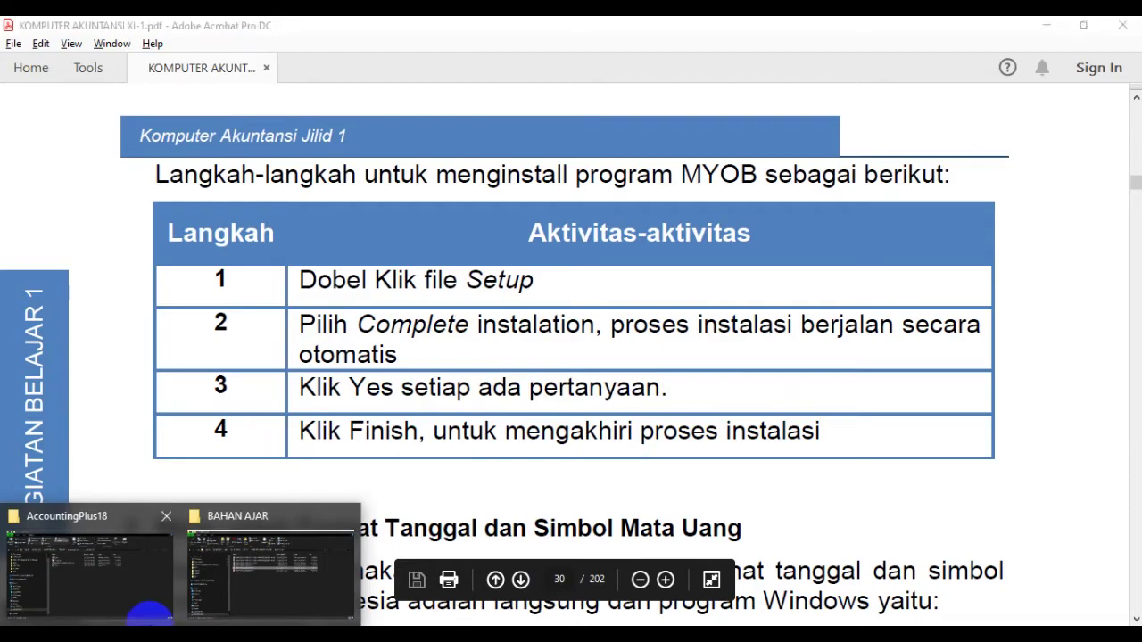
{"action": "left_click", "coordinate": [107, 596]}
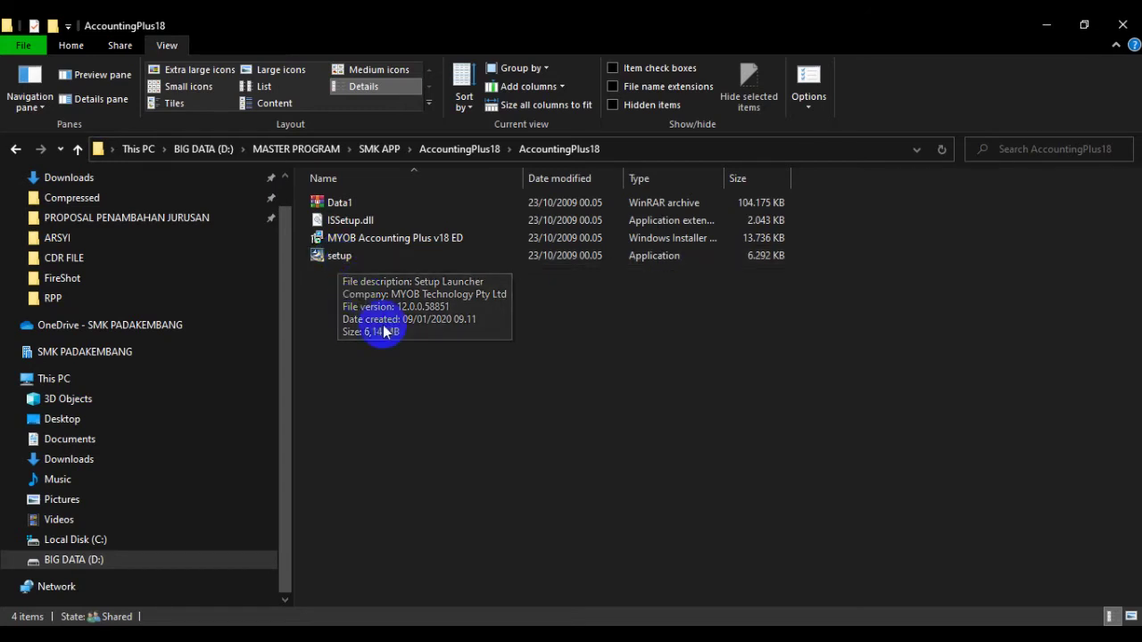
{"action": "left_click", "coordinate": [347, 260]}
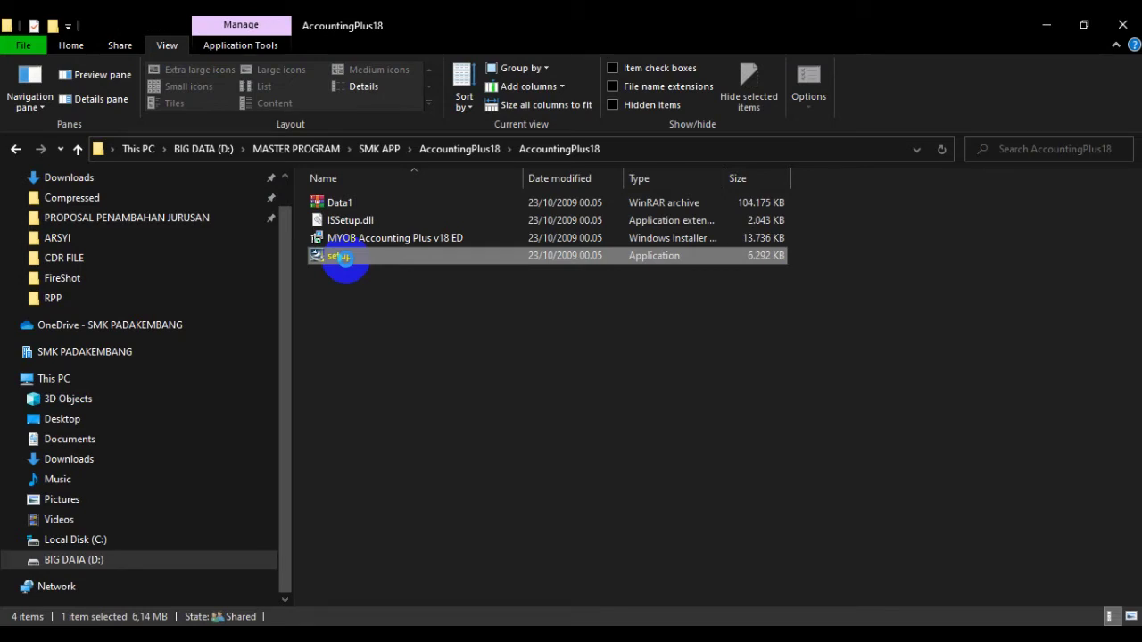
{"action": "right_click", "coordinate": [345, 257]}
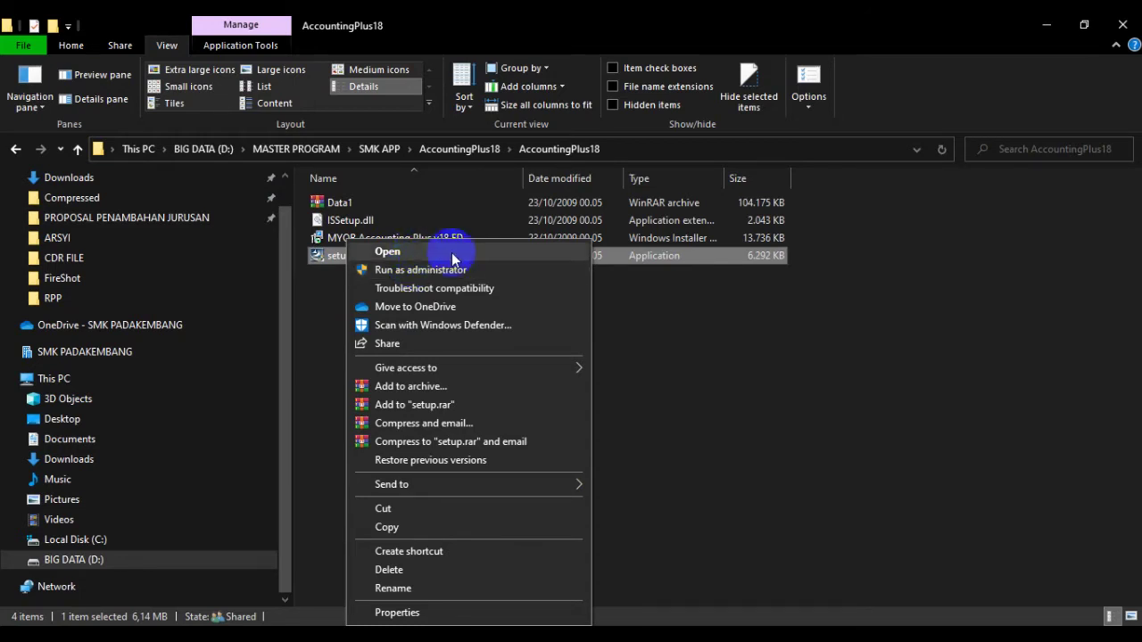
{"action": "left_click", "coordinate": [504, 299]}
{"action": "left_click", "coordinate": [434, 257]}
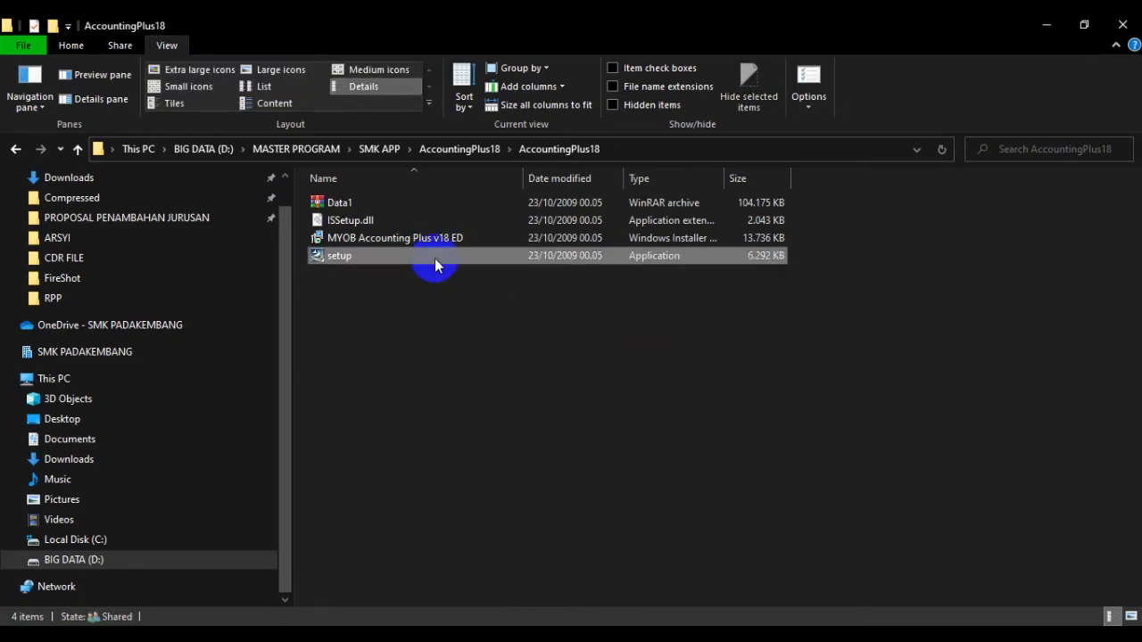
{"action": "left_click", "coordinate": [525, 395]}
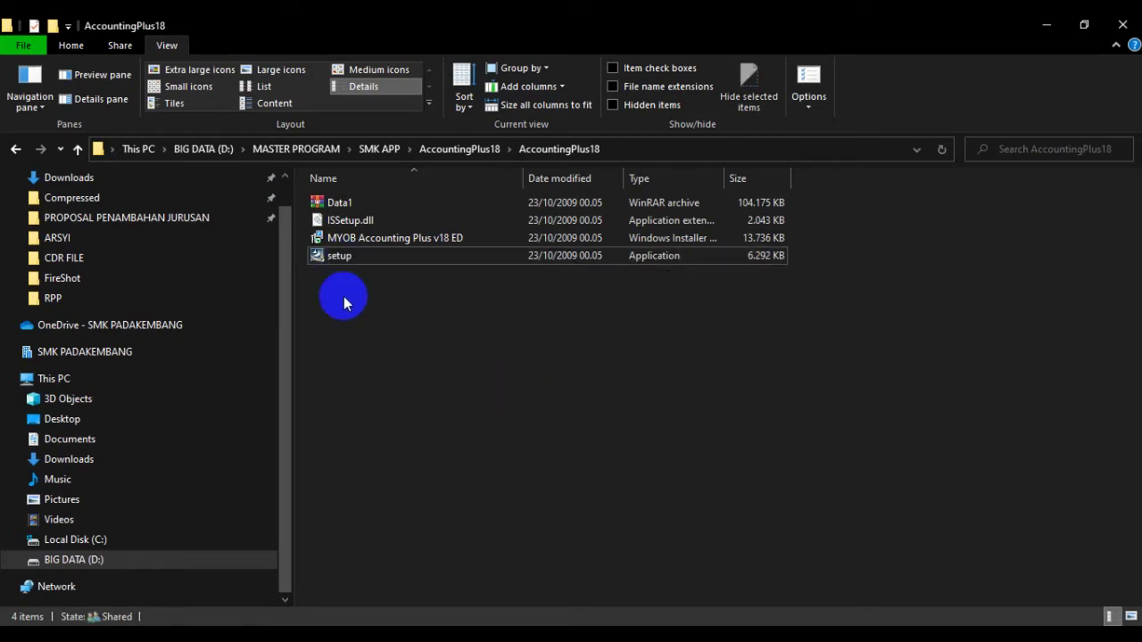
Launch the setup application, continue past the welcome page and accept the terms of the license agreement.
{"action": "mouse_move", "coordinate": [348, 259]}
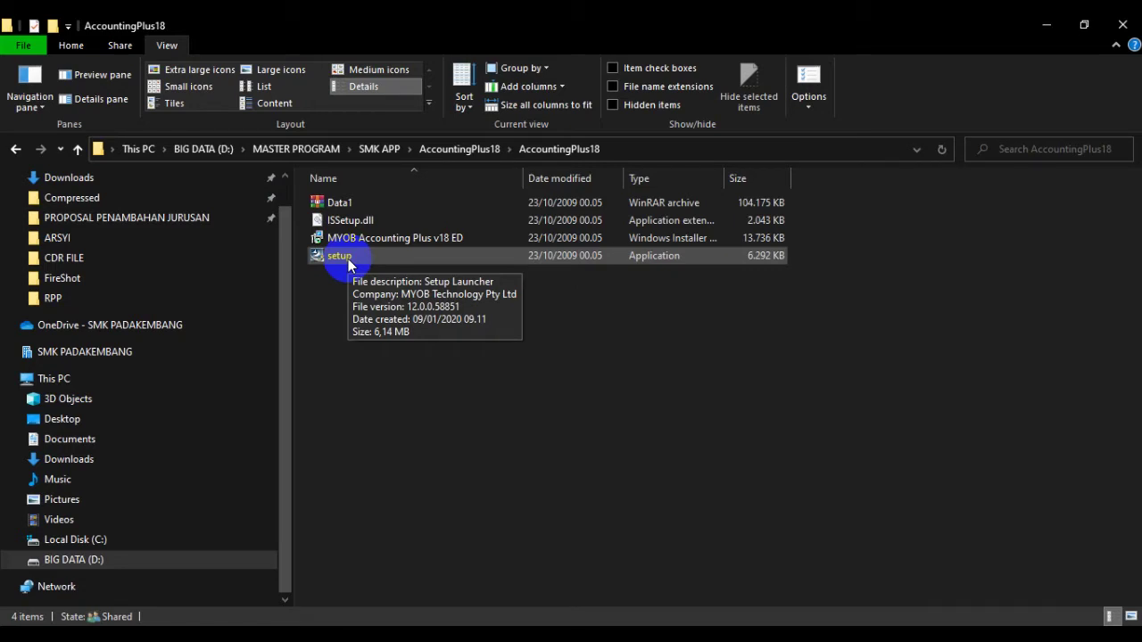
{"action": "double_click", "coordinate": [348, 259]}
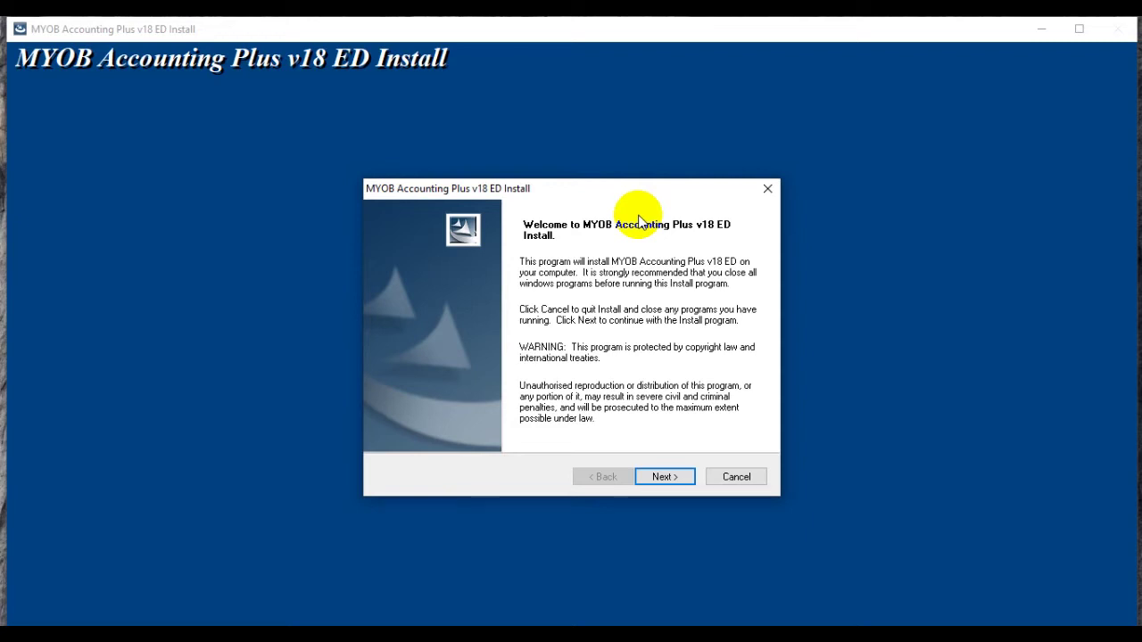
{"action": "left_click", "coordinate": [683, 479]}
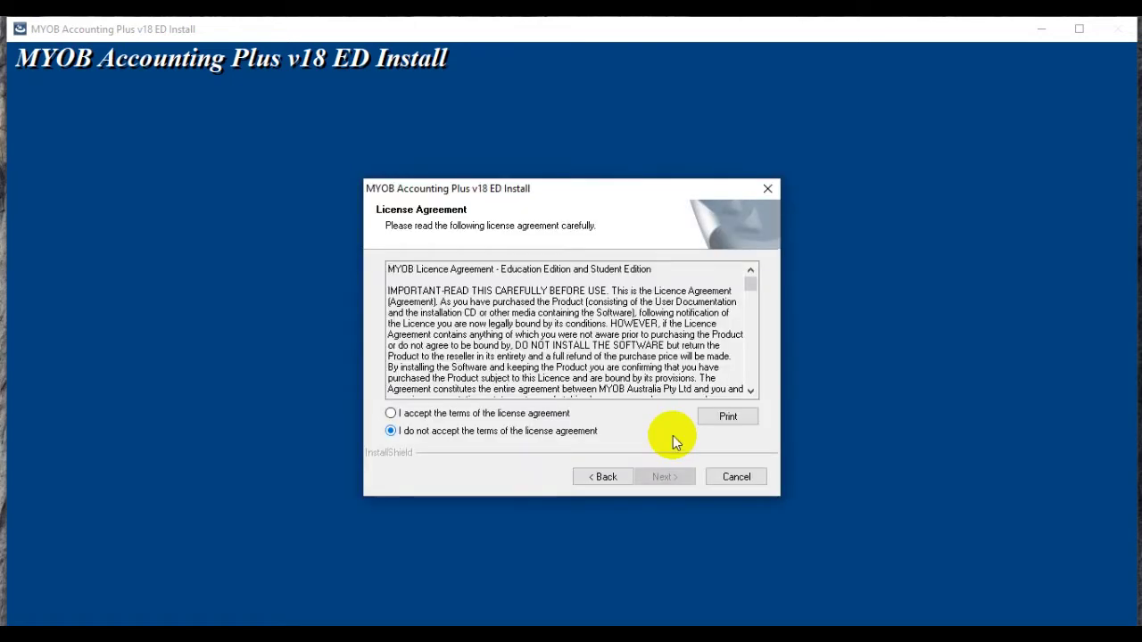
{"action": "left_click", "coordinate": [526, 418]}
{"action": "left_click", "coordinate": [662, 477]}
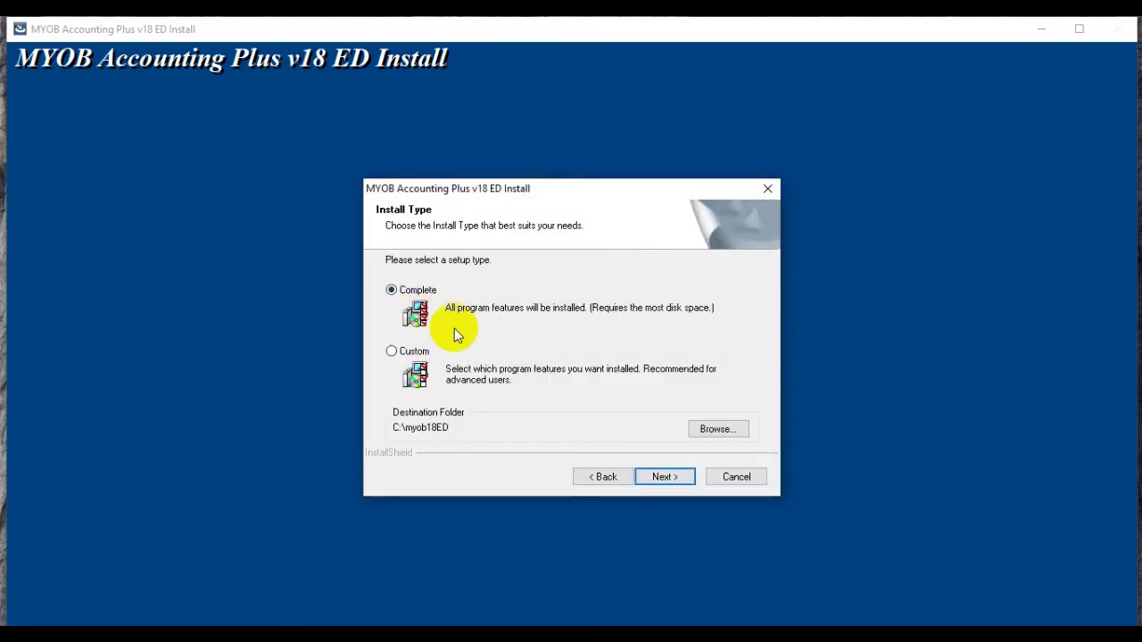
Install with the Complete type to C:\myob18ED, using the program folder MYOB Accounting Plus v18 ED, and start copying files.
{"action": "left_click", "coordinate": [665, 478]}
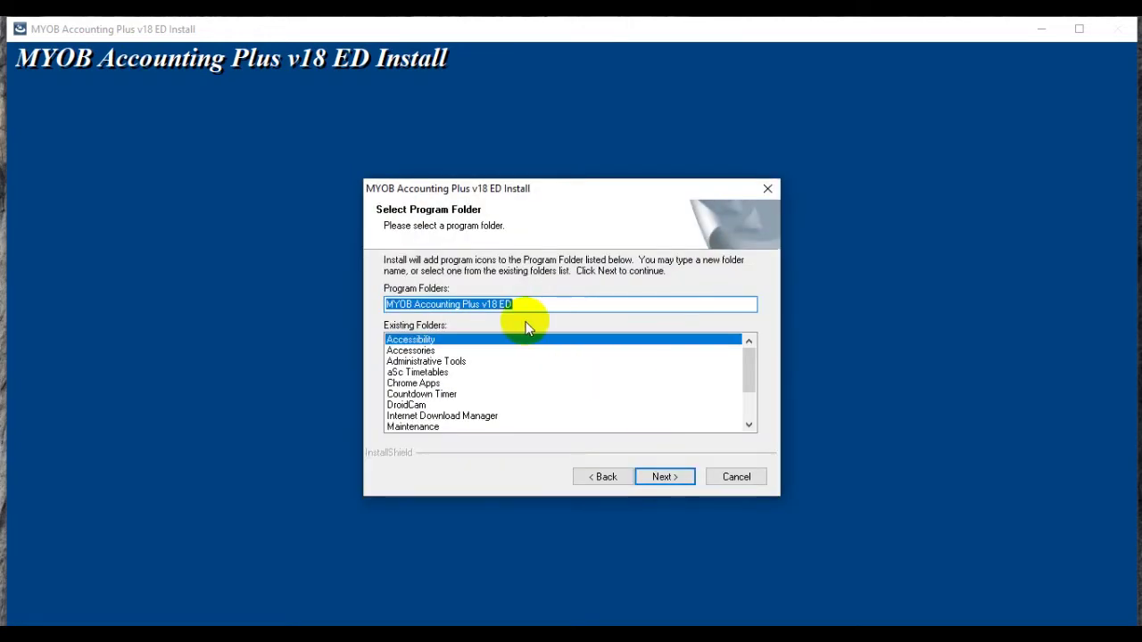
{"action": "left_click", "coordinate": [657, 473]}
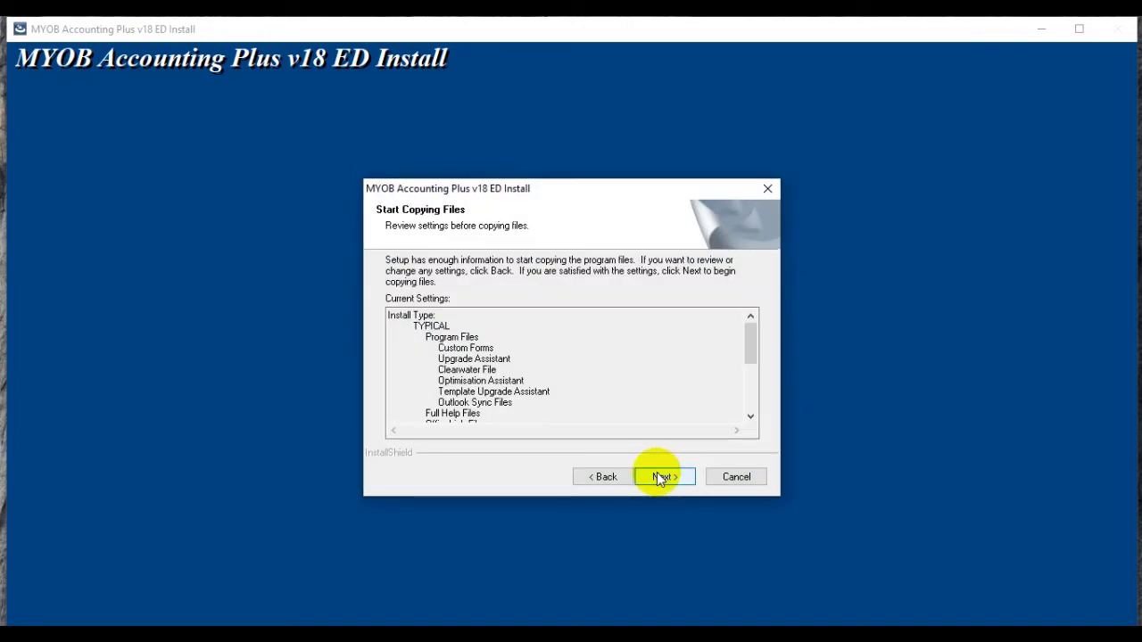
{"action": "left_click", "coordinate": [661, 477]}
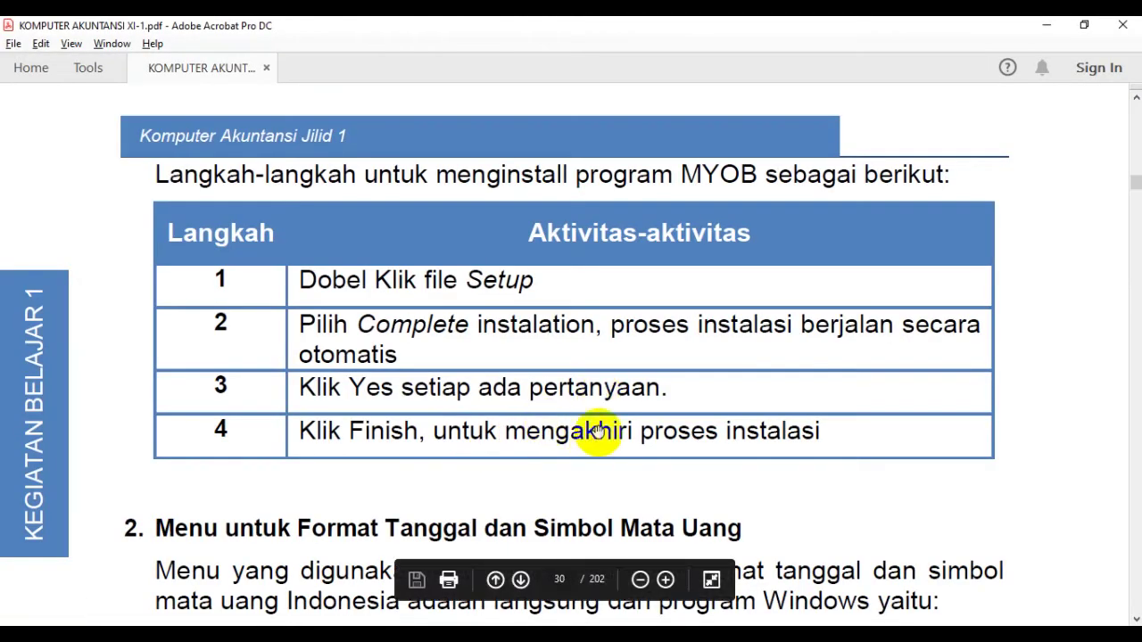
Check the installation steps in the PDF while setup runs, and finish the MYOB install wizard.
{"action": "scroll", "coordinate": [599, 431], "scroll_direction": "down", "scroll_amount": 5}
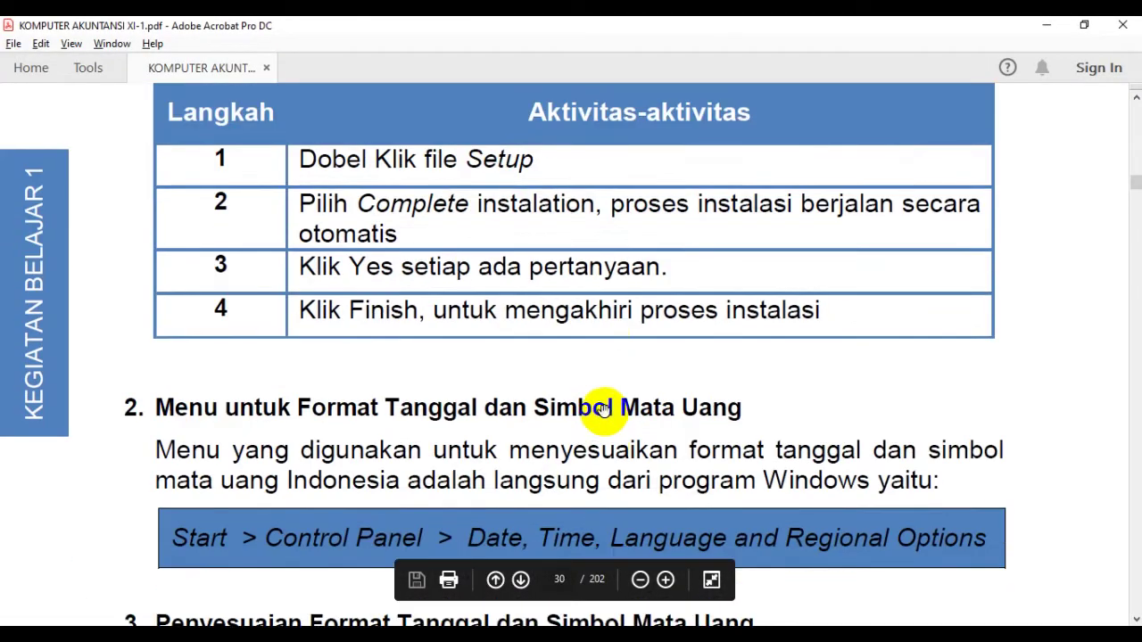
{"action": "scroll", "coordinate": [648, 321], "scroll_direction": "up", "scroll_amount": 6}
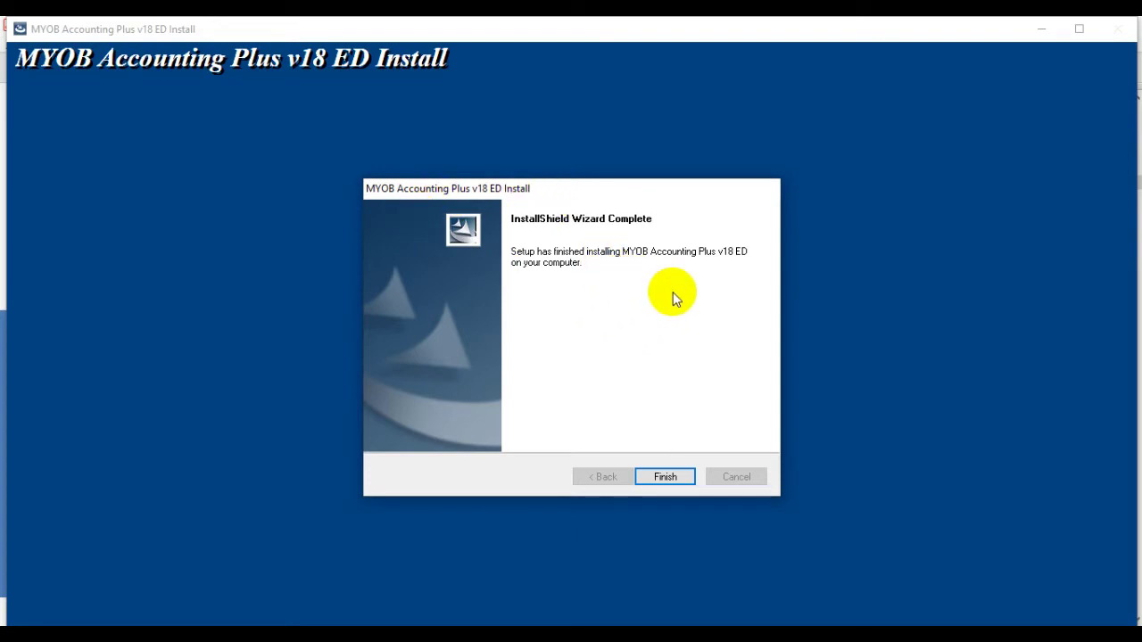
{"action": "left_click", "coordinate": [664, 476]}
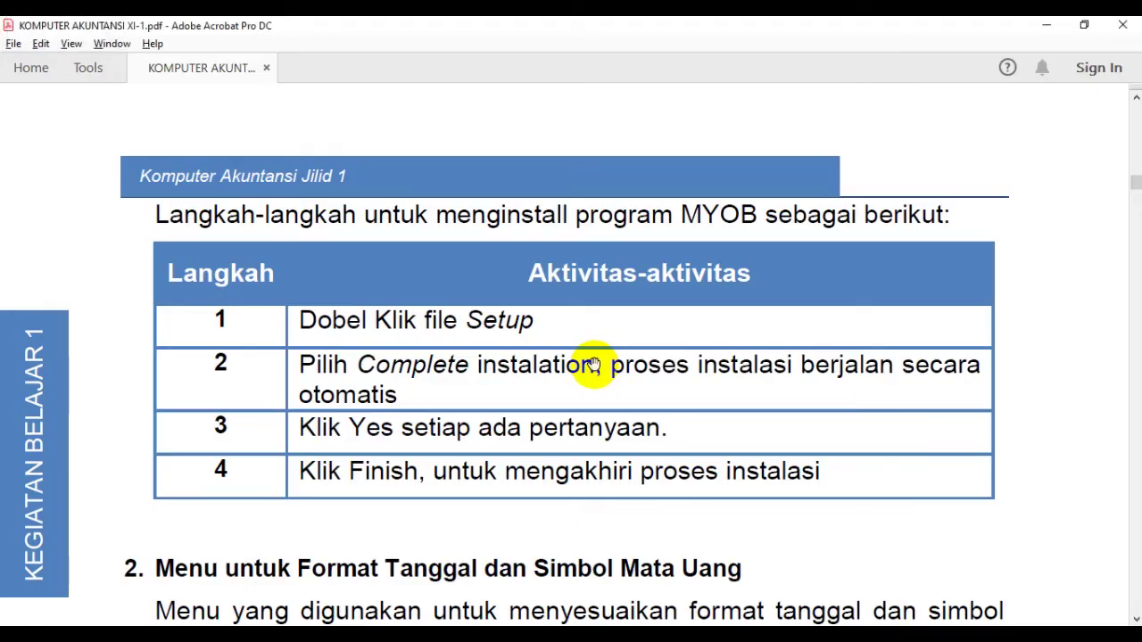
Minimize the PDF and browser windows and locate the new MYOB Accounting shortcut on the desktop.
{"action": "left_click", "coordinate": [1048, 31]}
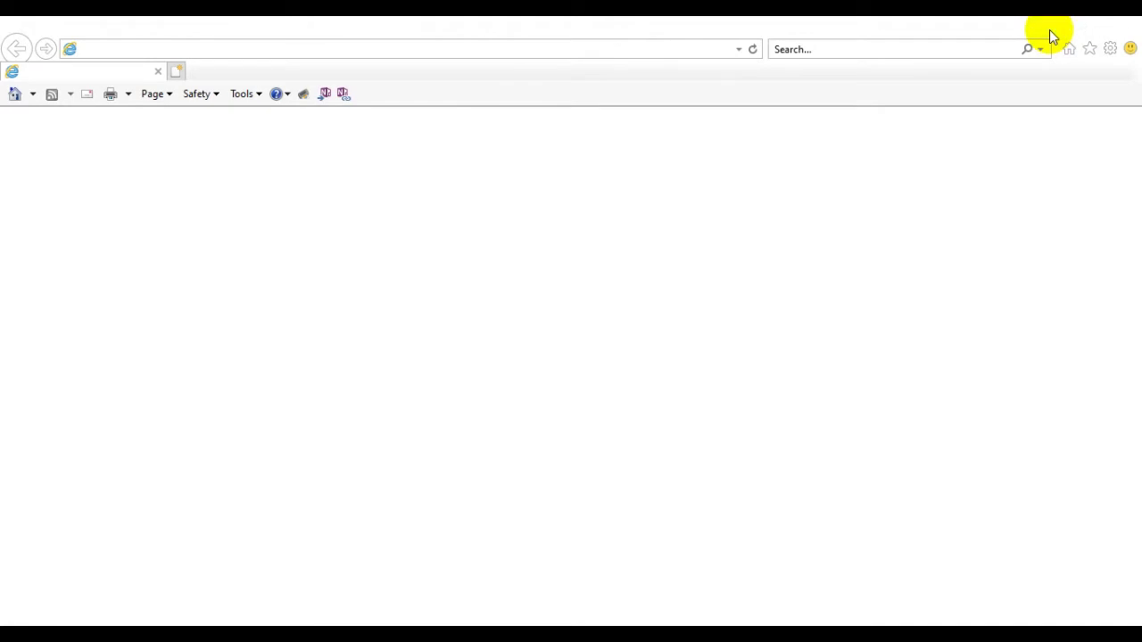
{"action": "left_click", "coordinate": [1048, 31]}
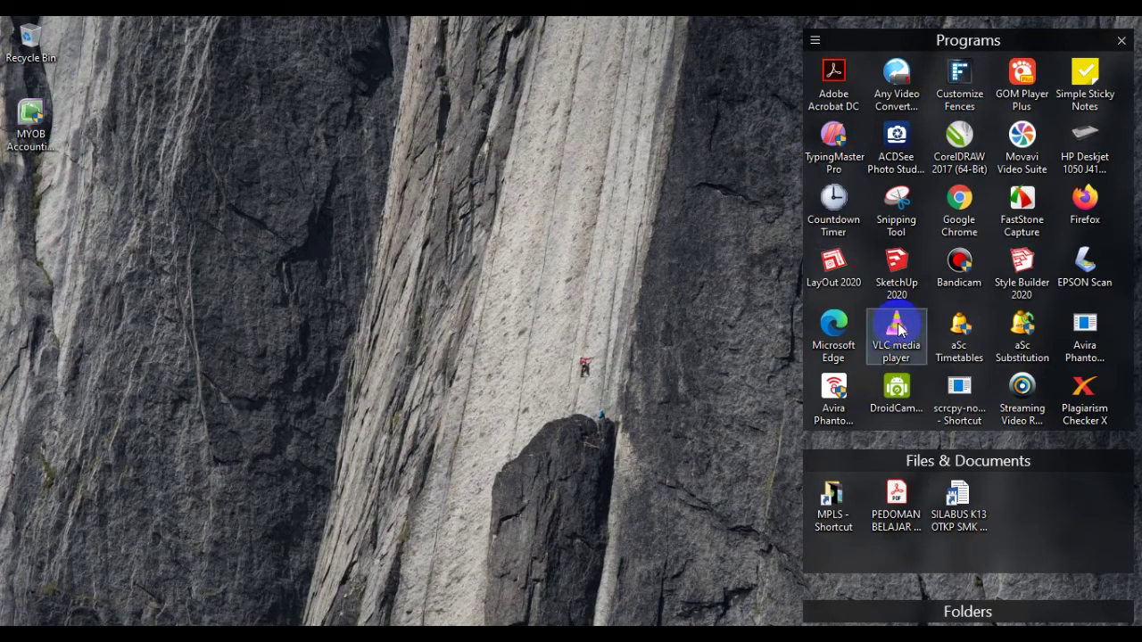
{"action": "double_click", "coordinate": [36, 118]}
{"action": "left_click", "coordinate": [30, 152]}
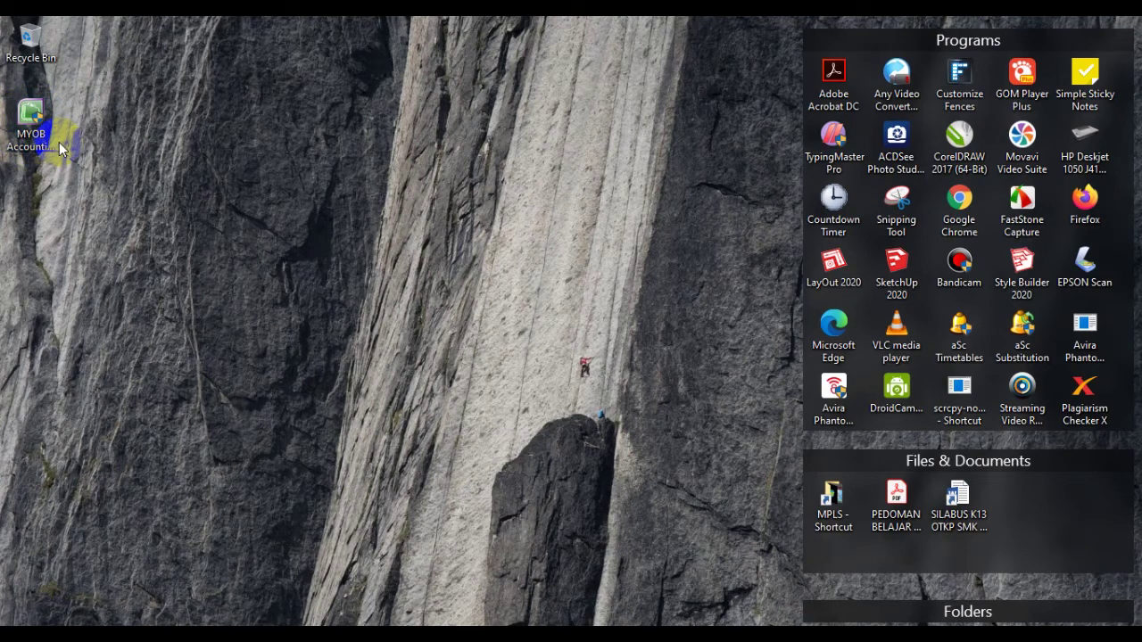
{"action": "left_click", "coordinate": [59, 142]}
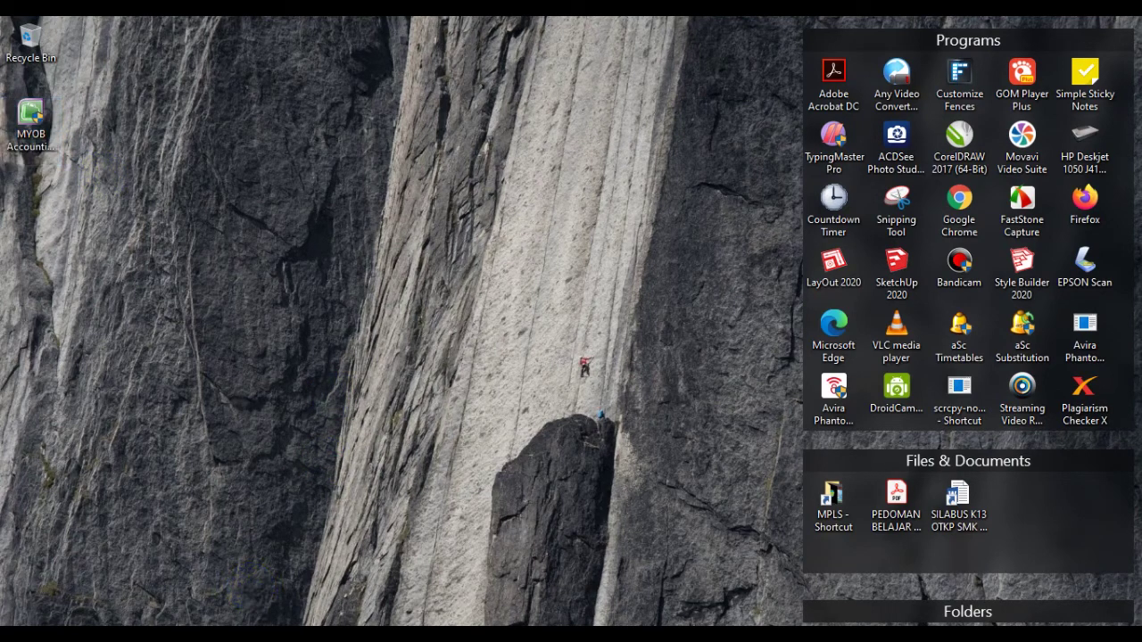
Switch back to the PDF and read sections 2 and 3 on adjusting the date format and currency symbol.
{"action": "mouse_move", "coordinate": [260, 612]}
{"action": "left_click", "coordinate": [215, 515]}
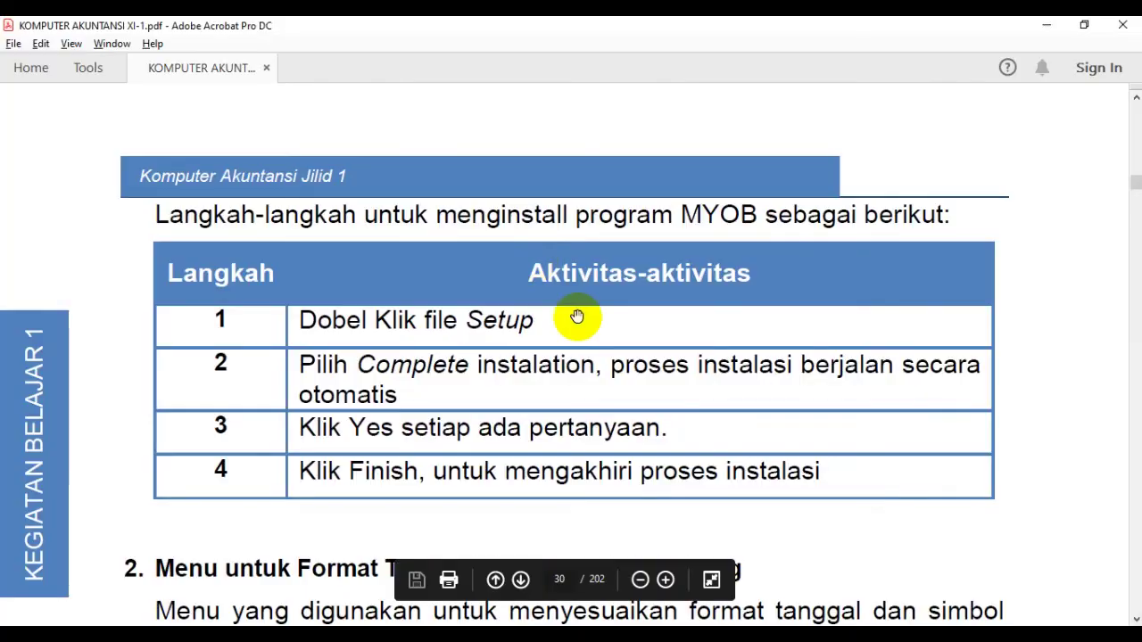
{"action": "scroll", "coordinate": [582, 285], "scroll_direction": "down", "scroll_amount": 6}
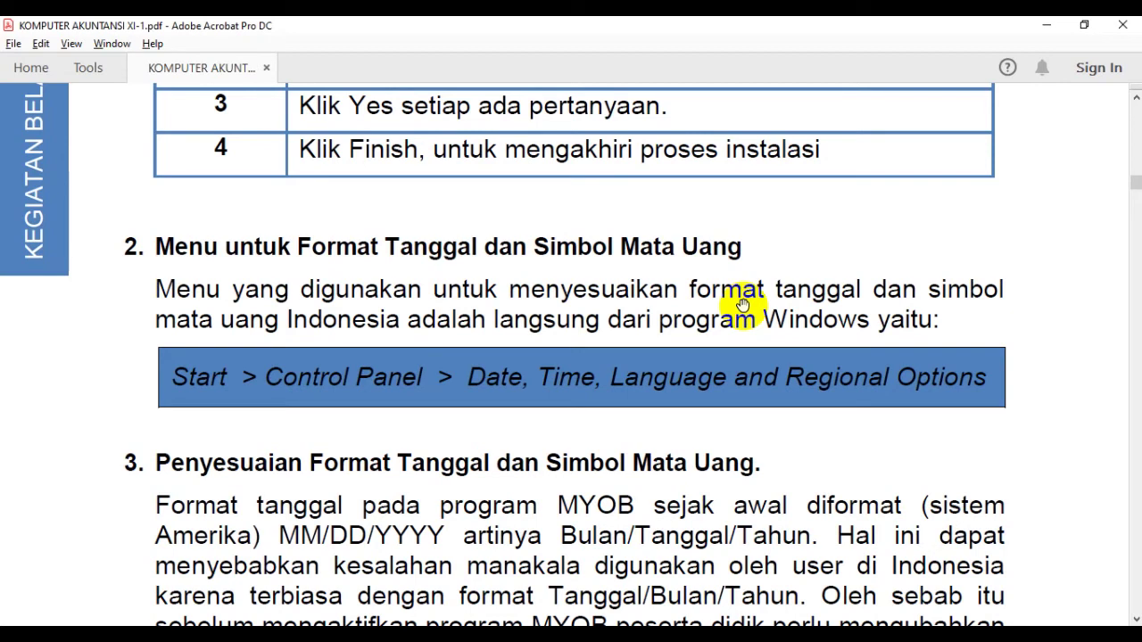
{"action": "scroll", "coordinate": [759, 433], "scroll_direction": "down", "scroll_amount": 3}
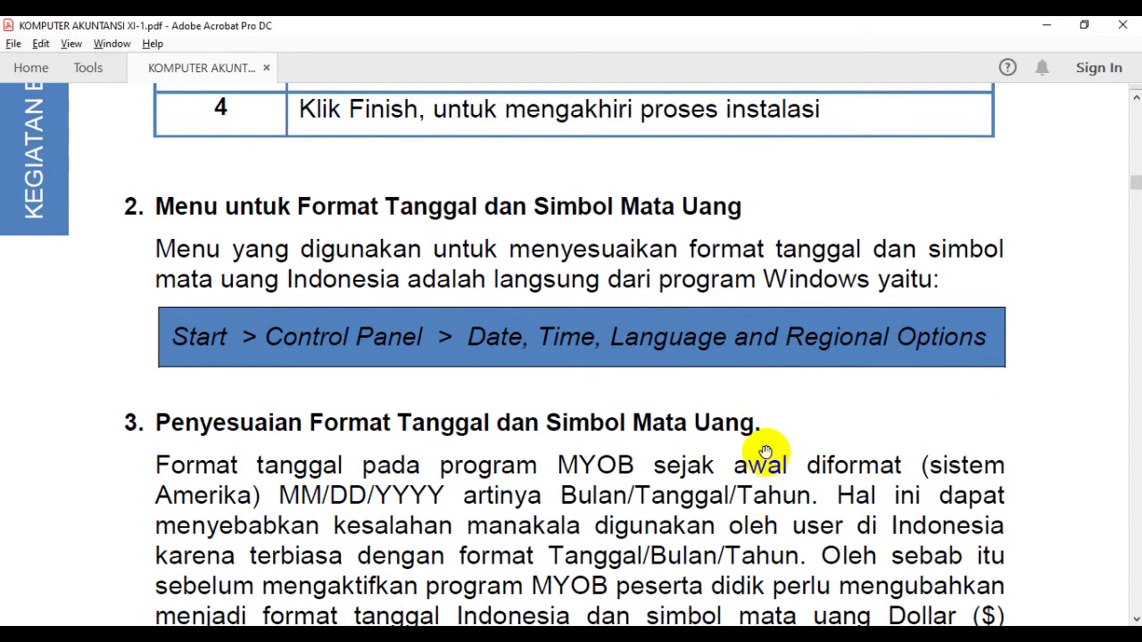
{"action": "scroll", "coordinate": [415, 439], "scroll_direction": "down", "scroll_amount": 2}
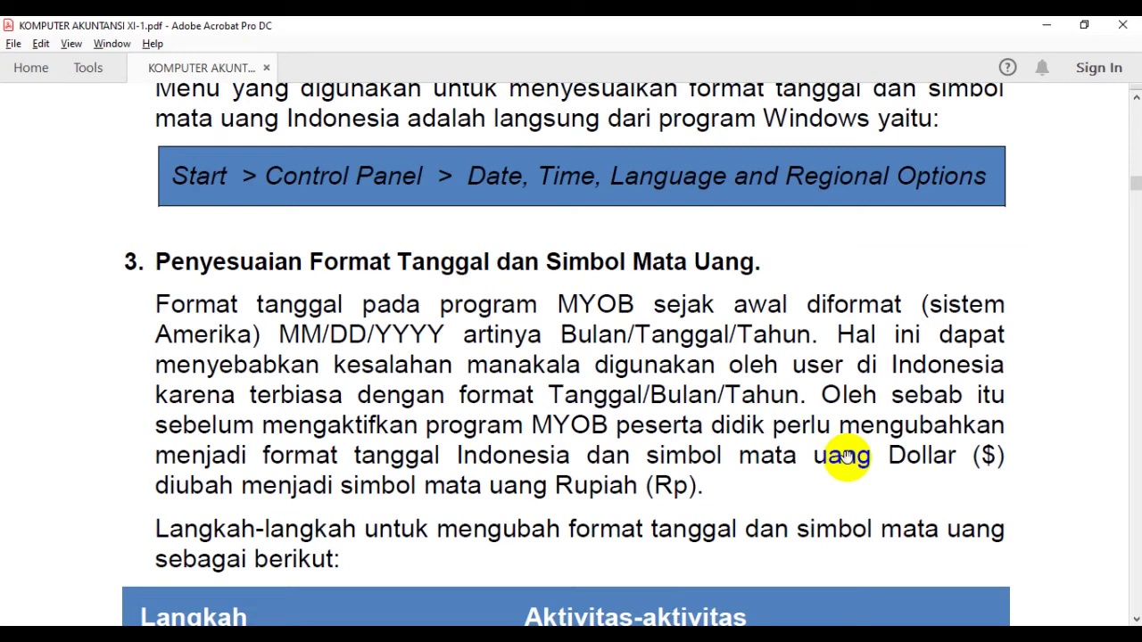
{"action": "scroll", "coordinate": [850, 348], "scroll_direction": "down", "scroll_amount": 1}
{"action": "scroll", "coordinate": [849, 342], "scroll_direction": "up", "scroll_amount": 1}
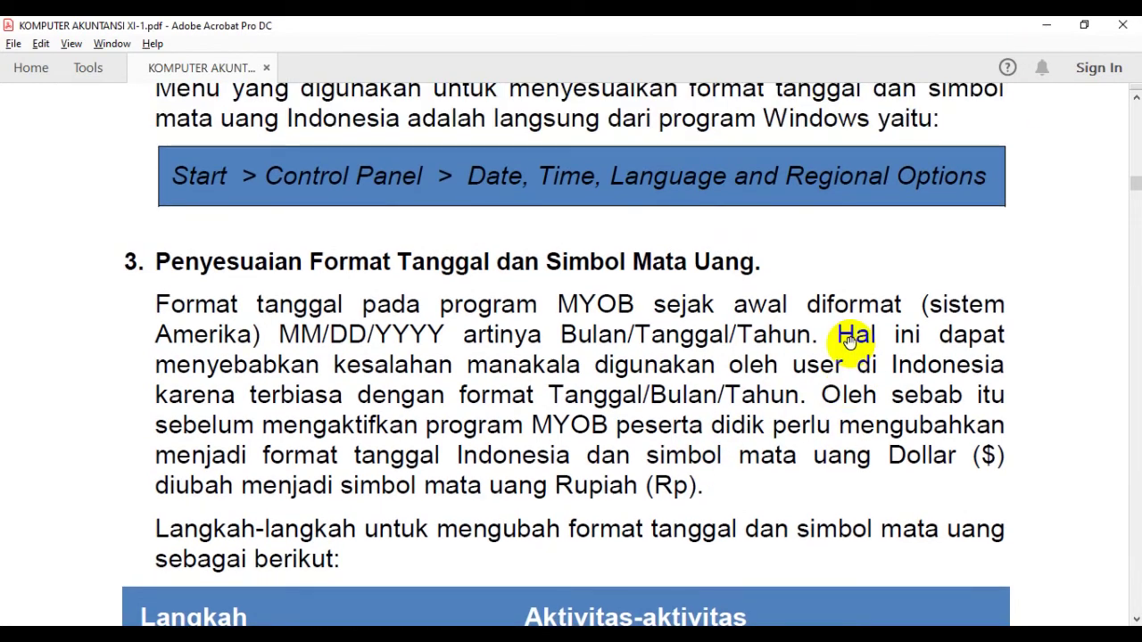
Minimize the PDF, select the MYOB Accounting Plus v18 ED desktop shortcut to view its full name, and clear the selection.
{"action": "left_click", "coordinate": [1045, 25]}
{"action": "left_click", "coordinate": [30, 116]}
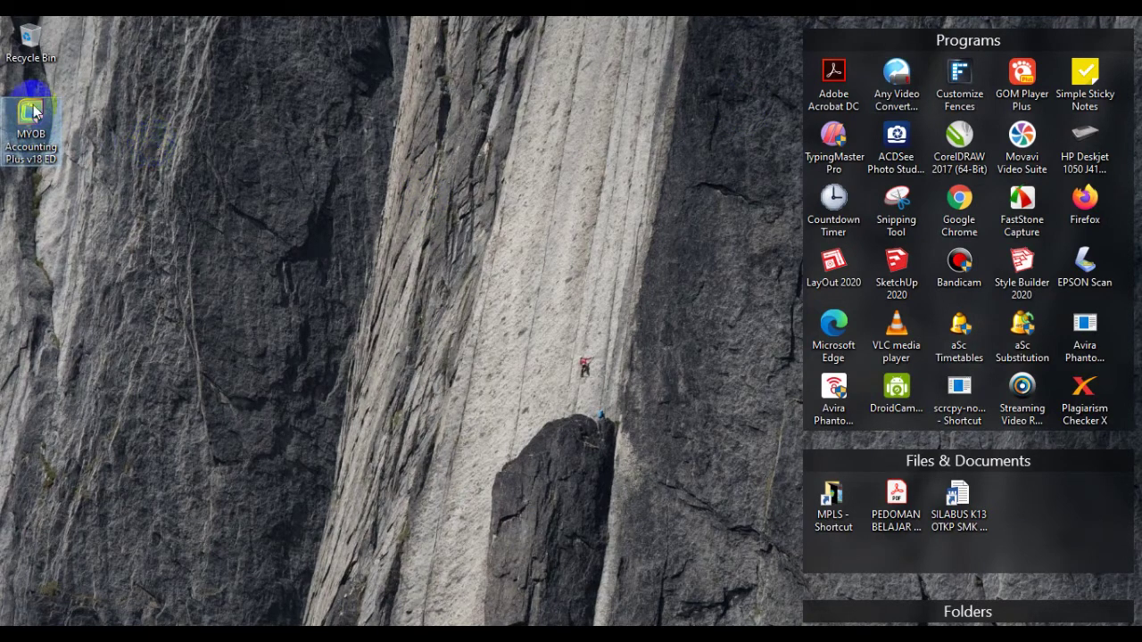
{"action": "left_click", "coordinate": [680, 311]}
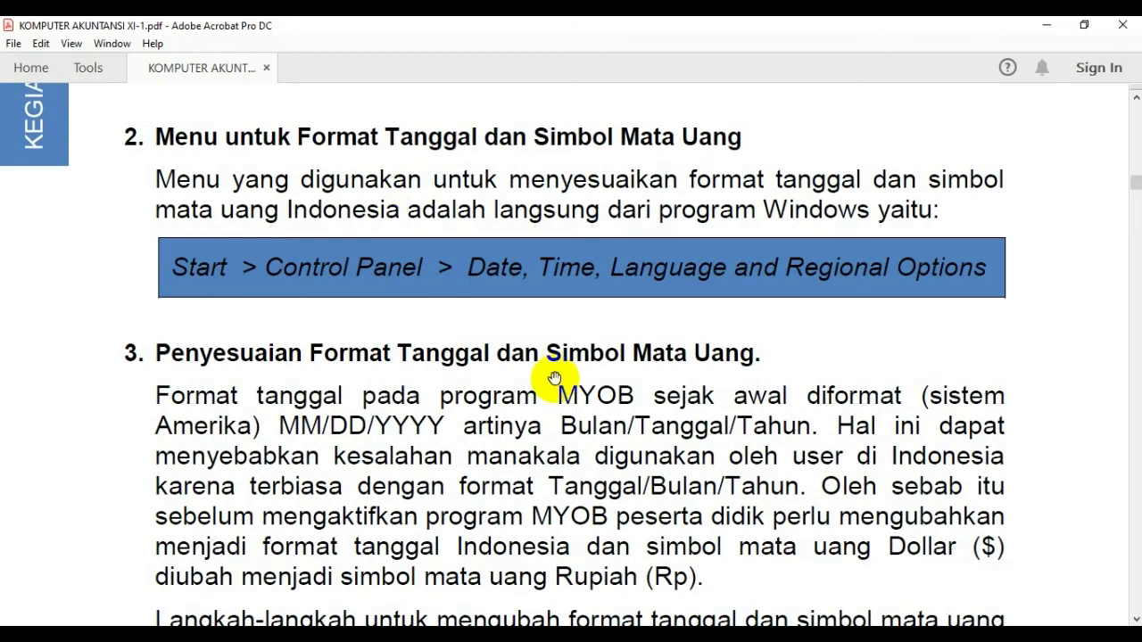
Read the PDF's steps for changing the date format and currency symbol, comparing them with the Windows Start entries.
{"action": "scroll", "coordinate": [517, 372], "scroll_direction": "down", "scroll_amount": 2}
{"action": "scroll", "coordinate": [518, 371], "scroll_direction": "down", "scroll_amount": 10}
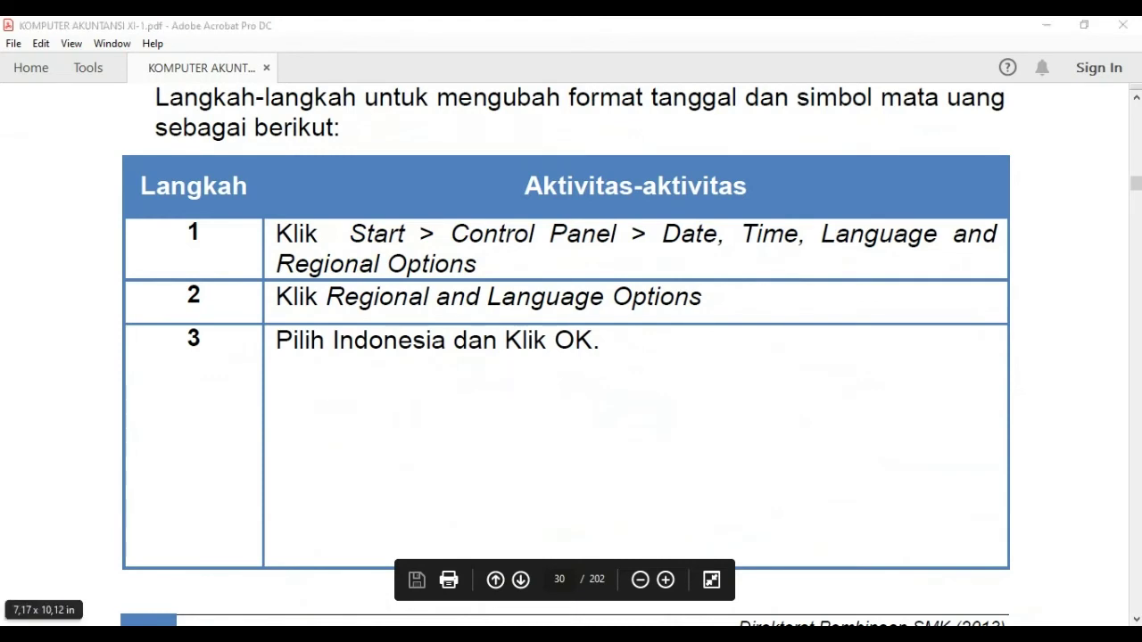
{"action": "key", "text": "super"}
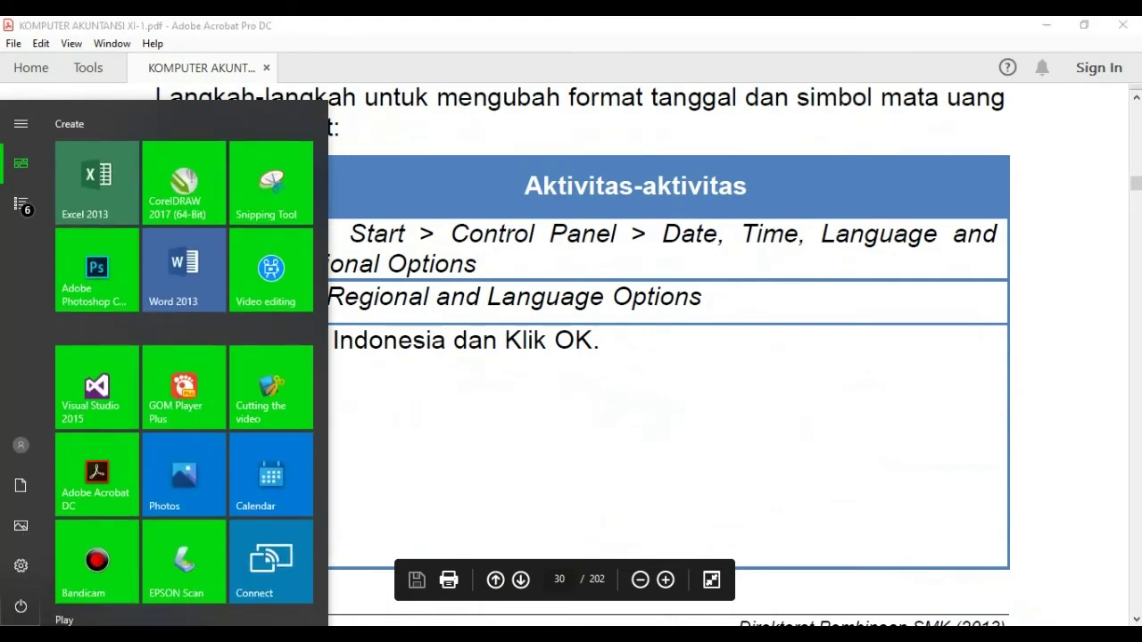
{"action": "mouse_move", "coordinate": [26, 571]}
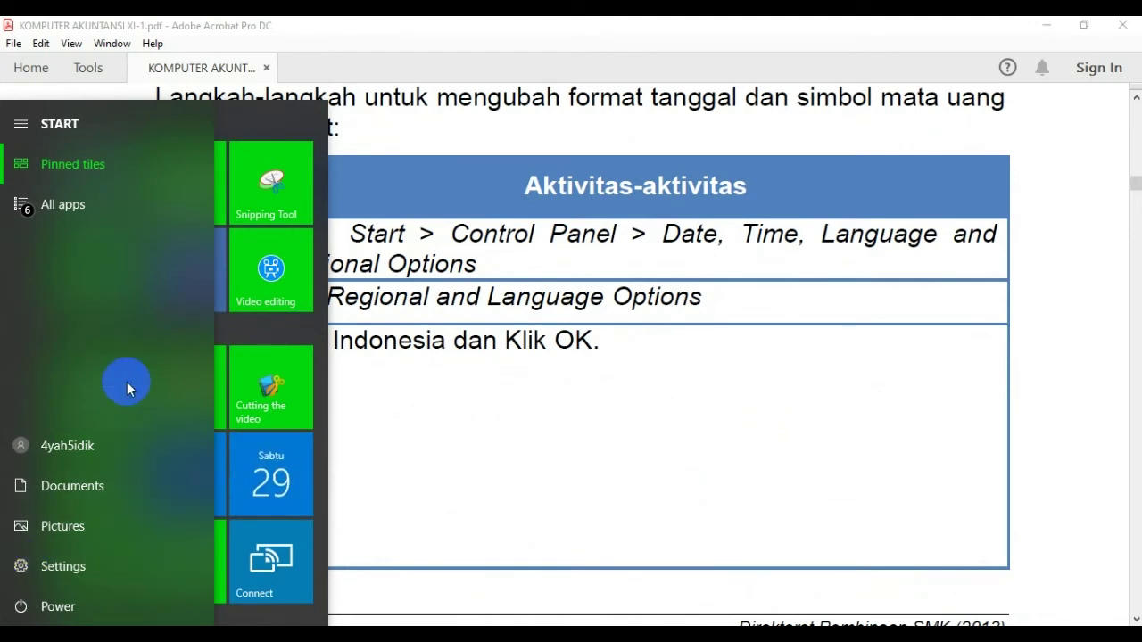
{"action": "left_click", "coordinate": [523, 395]}
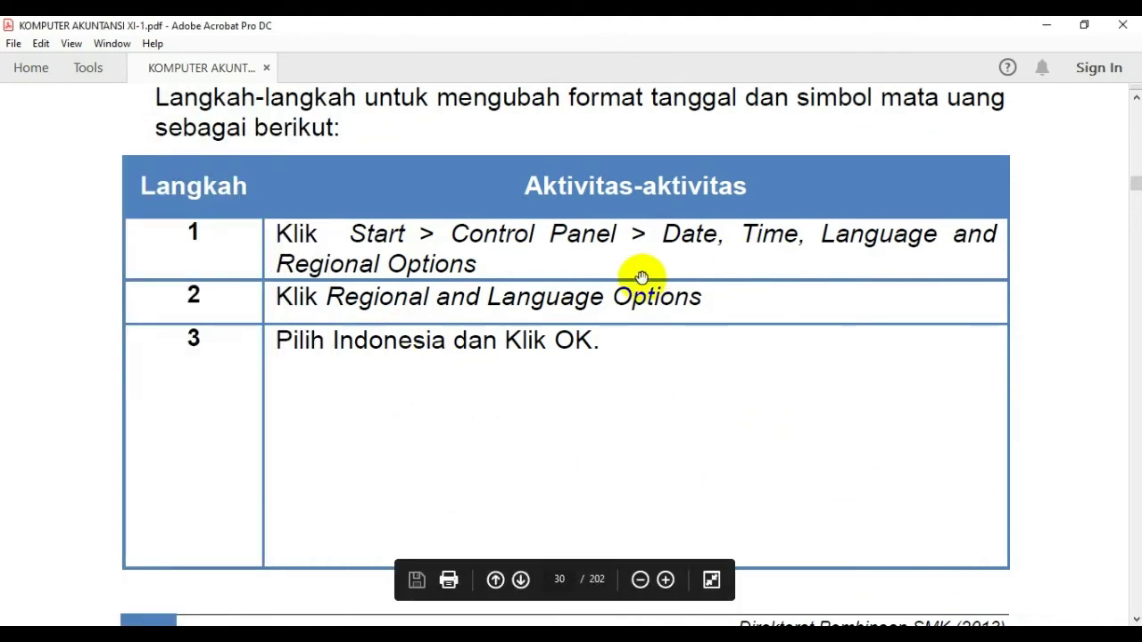
{"action": "left_click", "coordinate": [18, 623]}
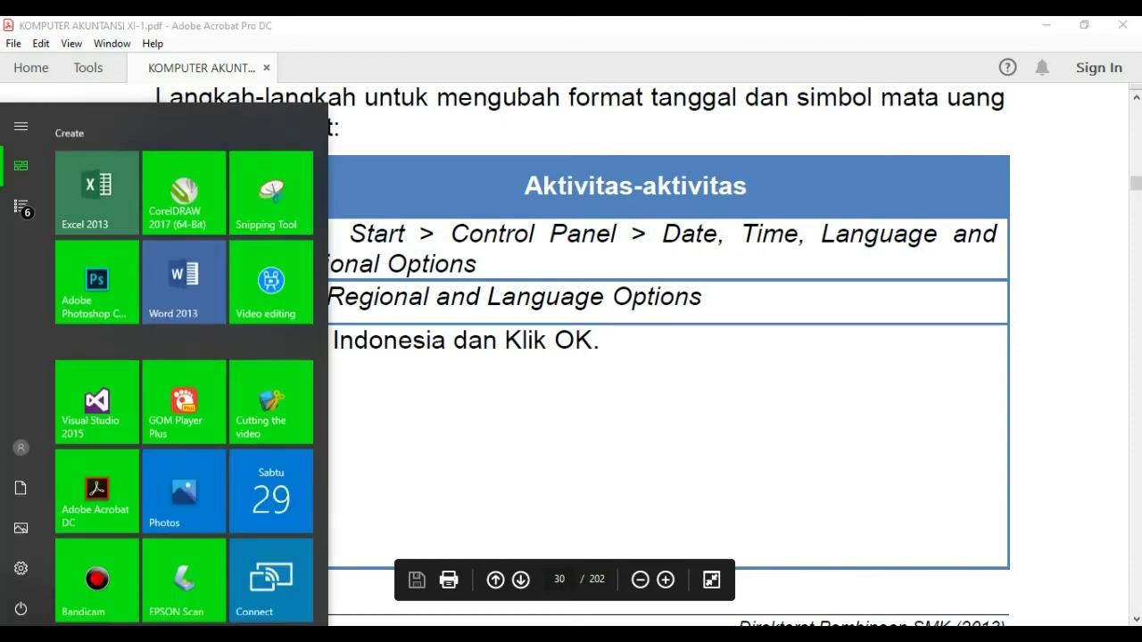
{"action": "mouse_move", "coordinate": [18, 582]}
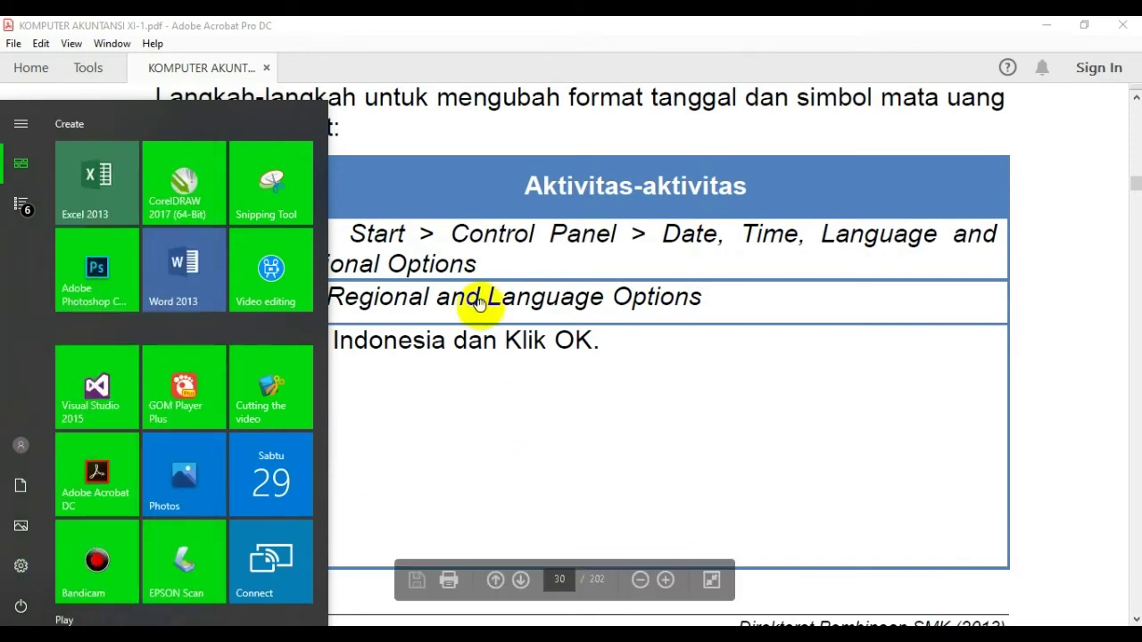
{"action": "left_click", "coordinate": [438, 255]}
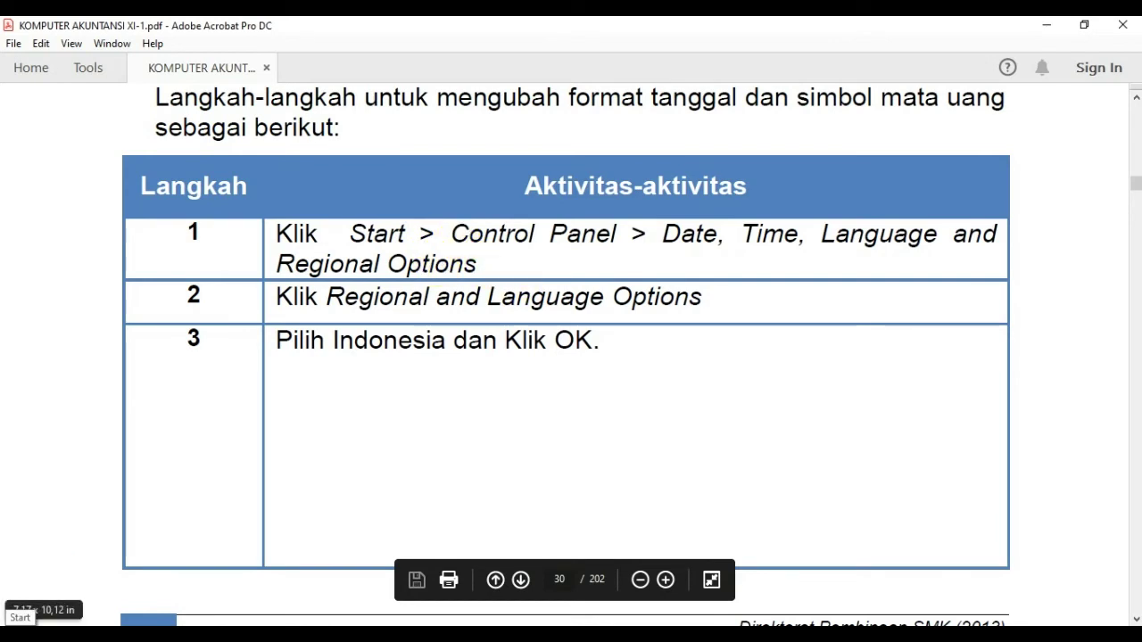
{"action": "left_click", "coordinate": [20, 634]}
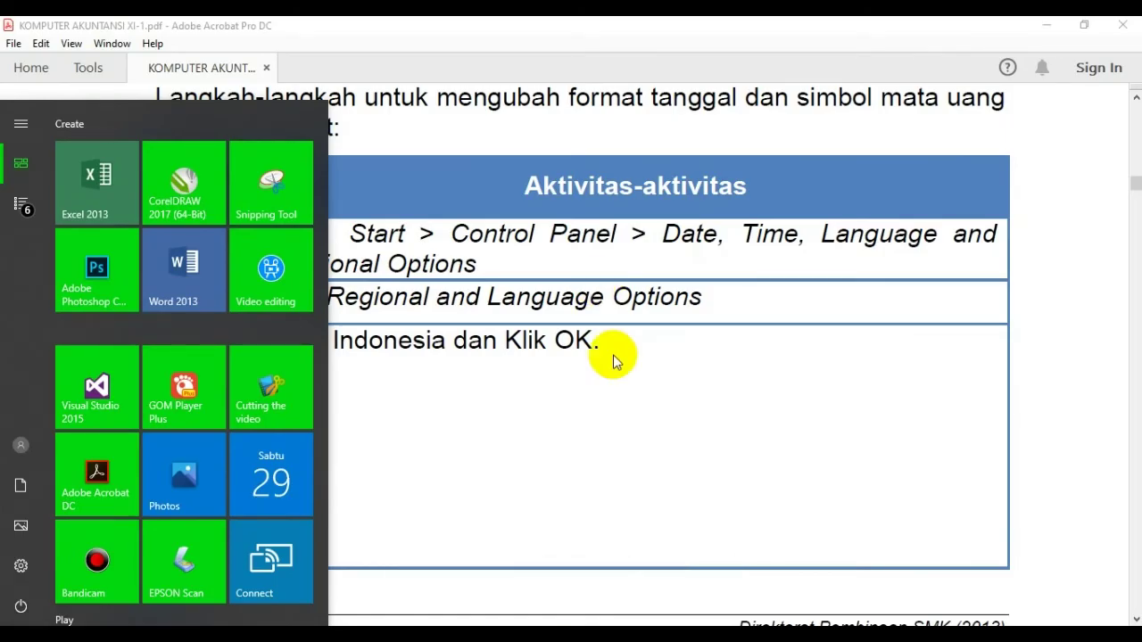
Open Windows Settings, recheck the regional option steps in the PDF, and go to the Time & Language settings.
{"action": "key", "text": "super+i"}
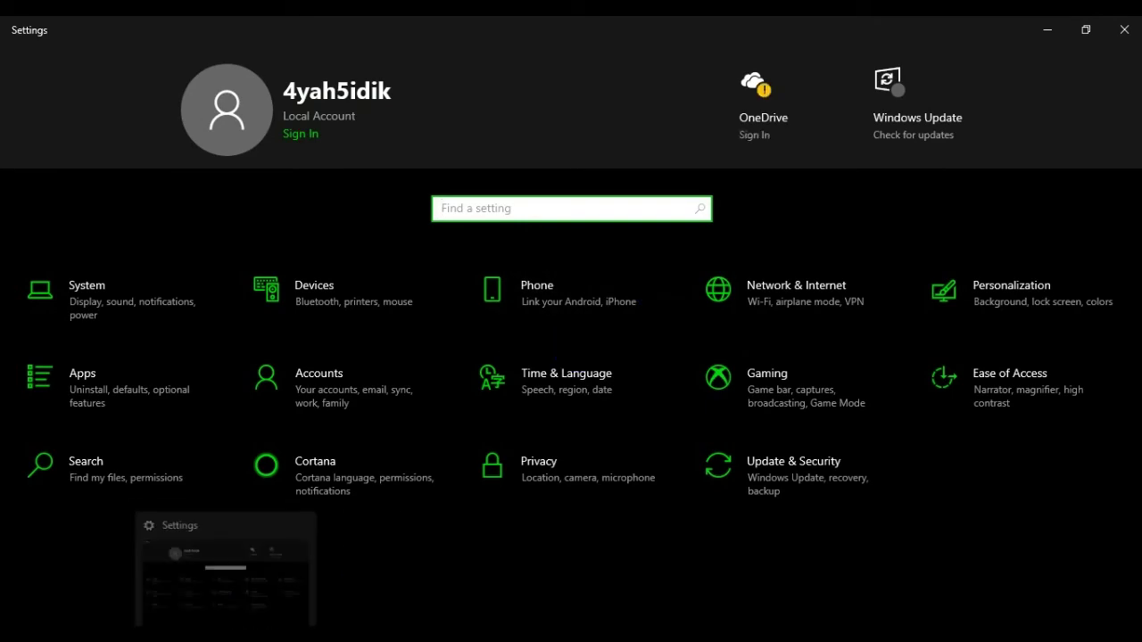
{"action": "left_click", "coordinate": [202, 639]}
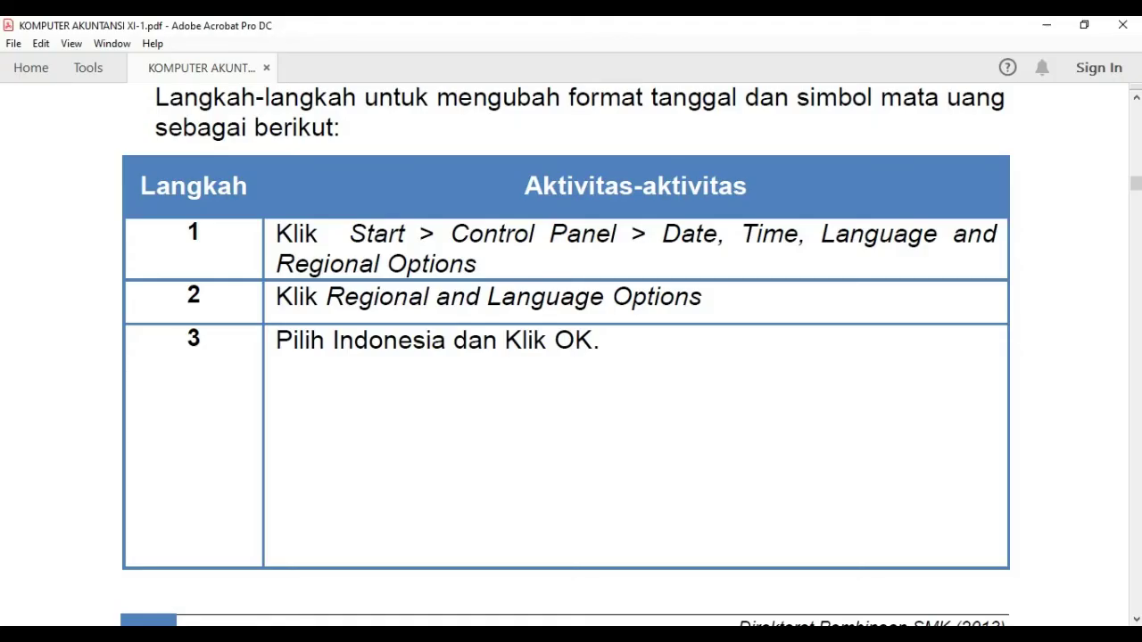
{"action": "key", "text": "alt+Tab"}
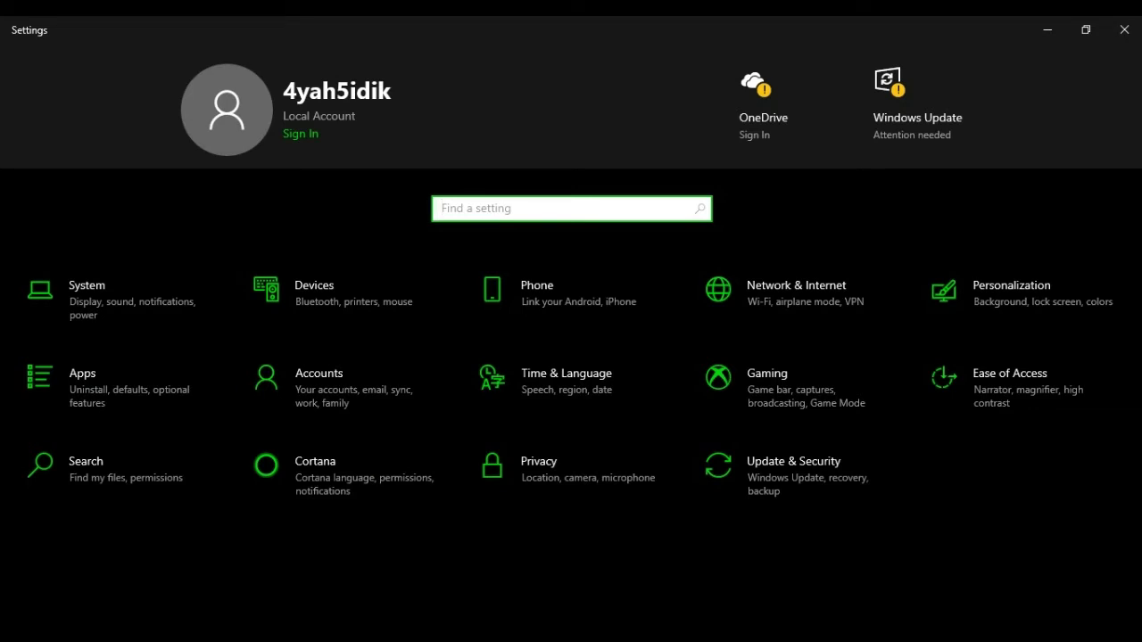
{"action": "key", "text": "alt+Tab"}
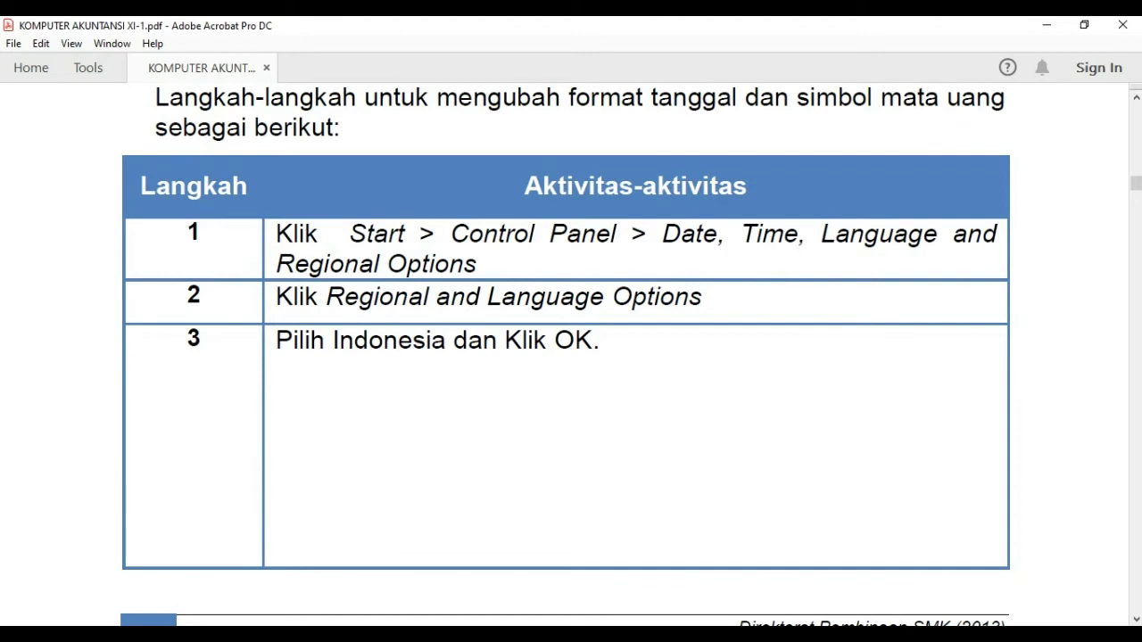
{"action": "key", "text": "alt+Tab"}
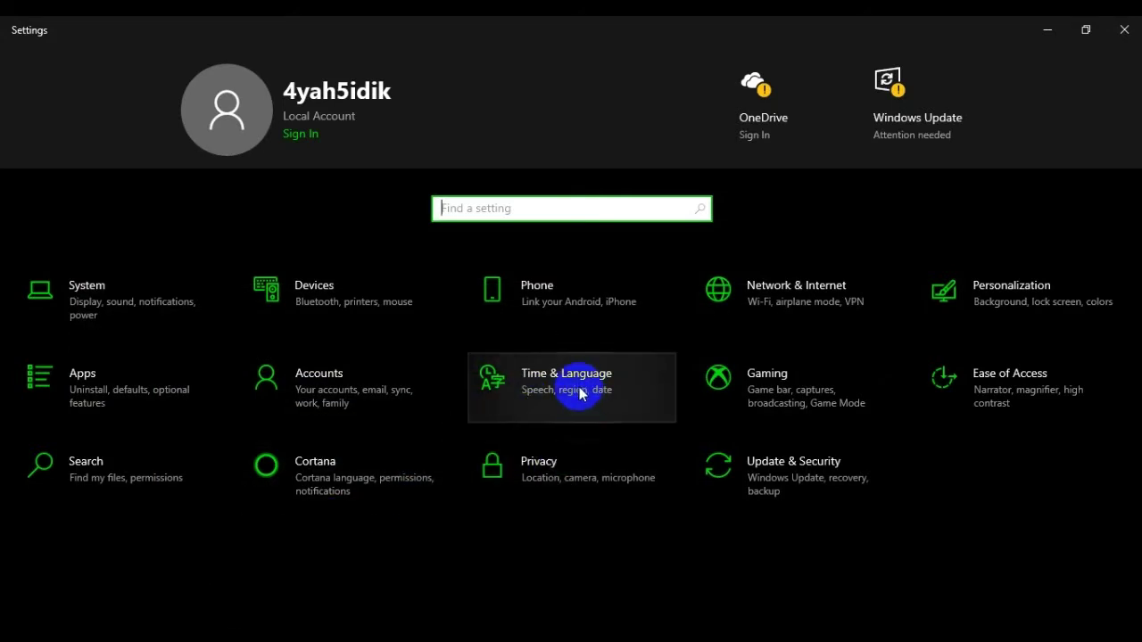
{"action": "left_click", "coordinate": [669, 390]}
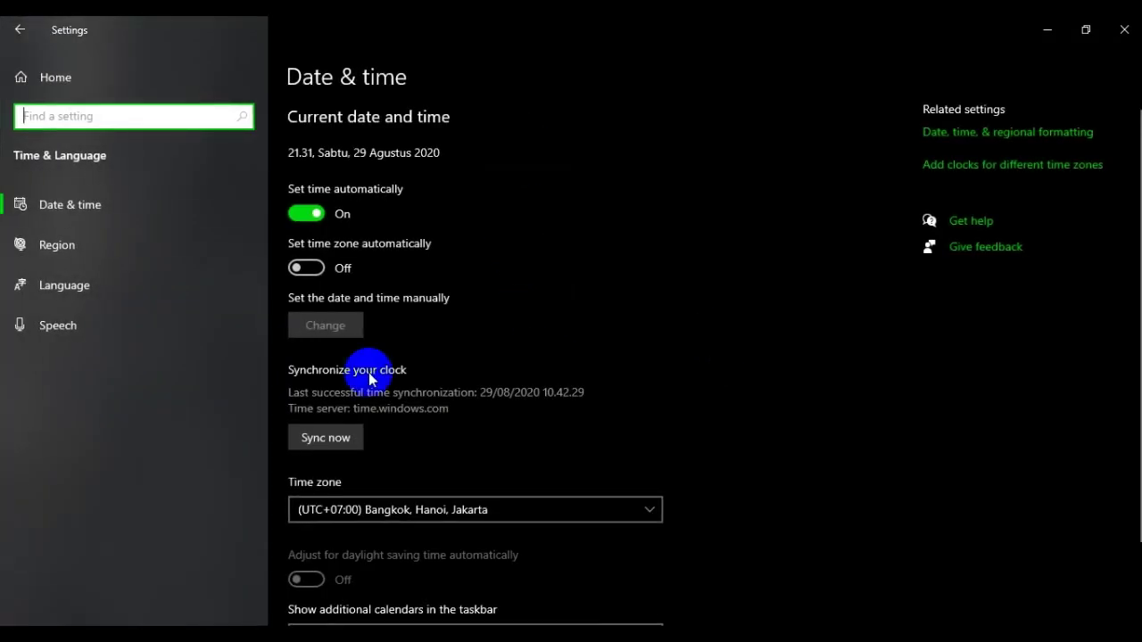
Review the Date & time settings and check the next regional steps in the PDF.
{"action": "left_click", "coordinate": [125, 206]}
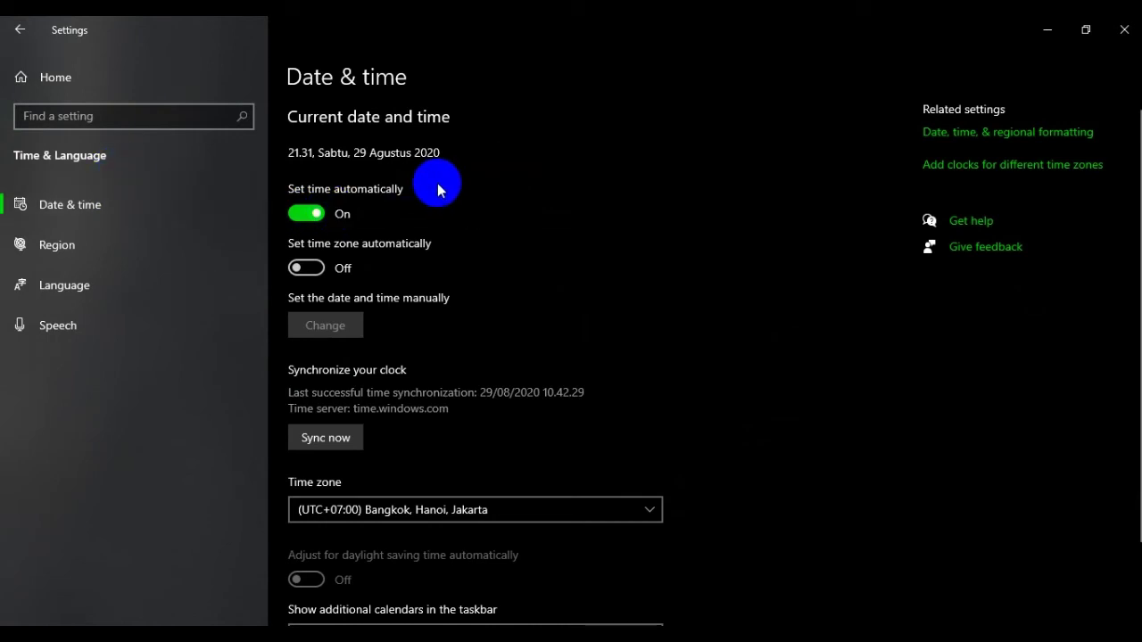
{"action": "scroll", "coordinate": [576, 199], "scroll_direction": "down", "scroll_amount": 2}
{"action": "scroll", "coordinate": [545, 270], "scroll_direction": "up", "scroll_amount": 2}
{"action": "scroll", "coordinate": [544, 267], "scroll_direction": "down", "scroll_amount": 1}
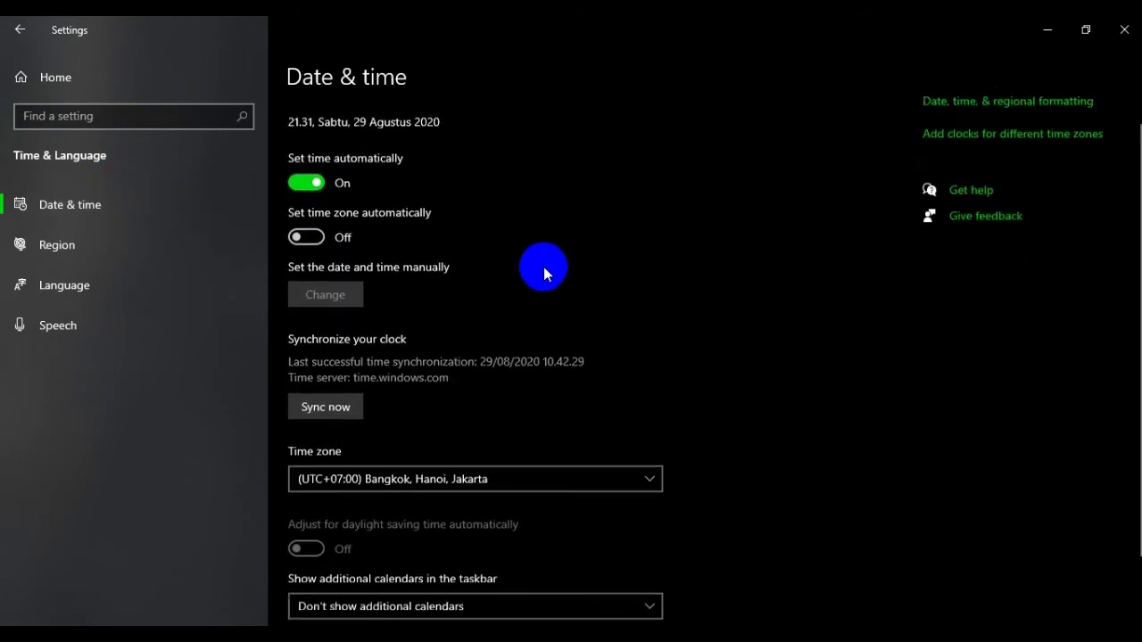
{"action": "scroll", "coordinate": [536, 304], "scroll_direction": "down", "scroll_amount": 2}
{"action": "scroll", "coordinate": [522, 344], "scroll_direction": "up", "scroll_amount": 3}
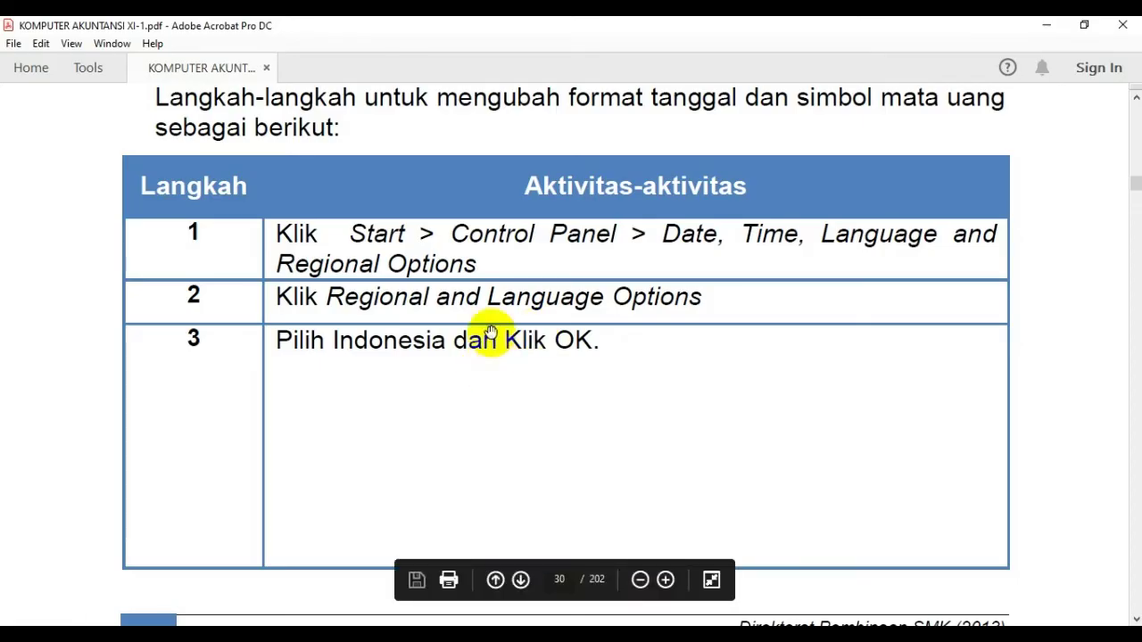
{"action": "scroll", "coordinate": [600, 340], "scroll_direction": "down", "scroll_amount": 1}
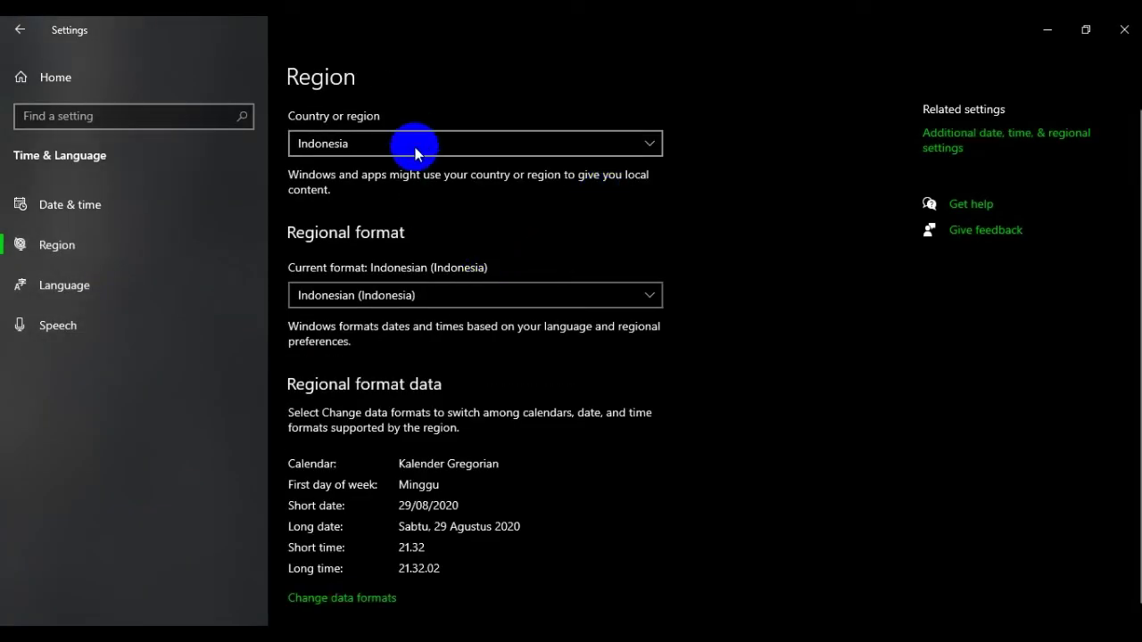
In the Region settings, keep Indonesia as the country and select Indonesian (Indonesia) as the regional format.
{"action": "left_click", "coordinate": [515, 148]}
{"action": "scroll", "coordinate": [514, 152], "scroll_direction": "up", "scroll_amount": 5}
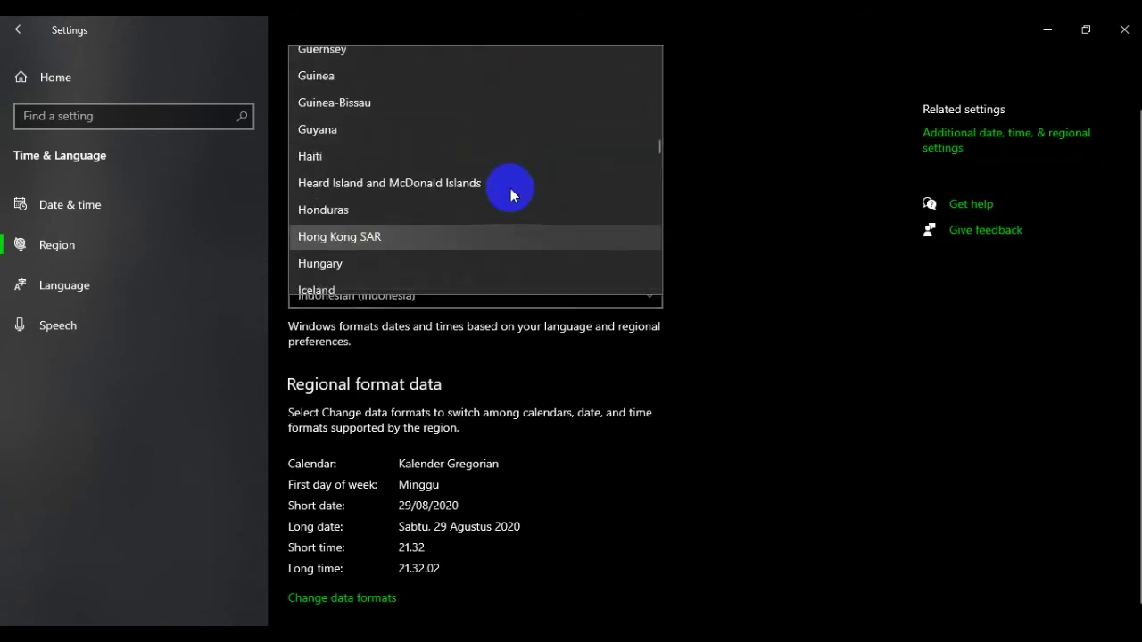
{"action": "scroll", "coordinate": [516, 183], "scroll_direction": "down", "scroll_amount": 2}
{"action": "left_click", "coordinate": [785, 158]}
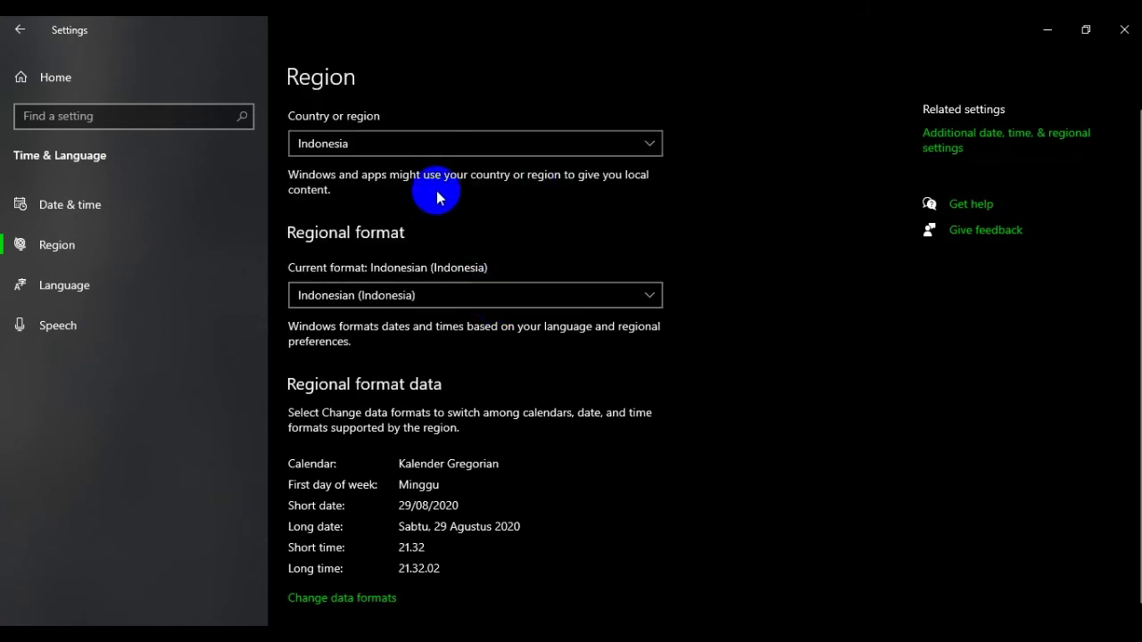
{"action": "left_click", "coordinate": [437, 296]}
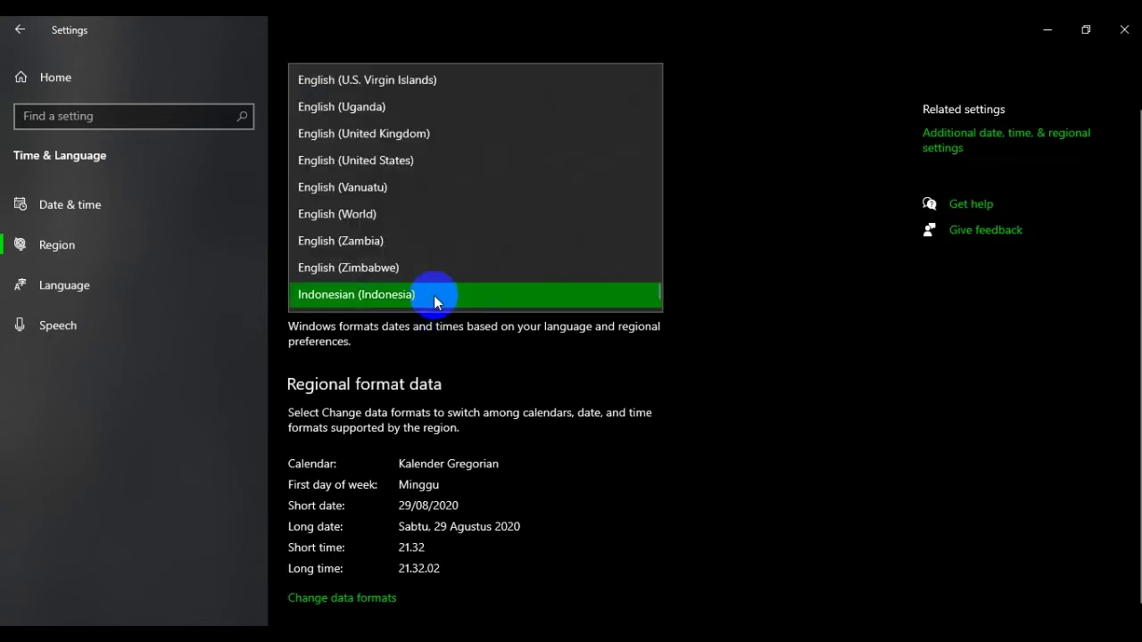
{"action": "left_click", "coordinate": [553, 296]}
Examine figure 2.2 in the PDF on adjusting the date format and currency symbol, and glance at section 4.
{"action": "scroll", "coordinate": [478, 339], "scroll_direction": "down", "scroll_amount": 1}
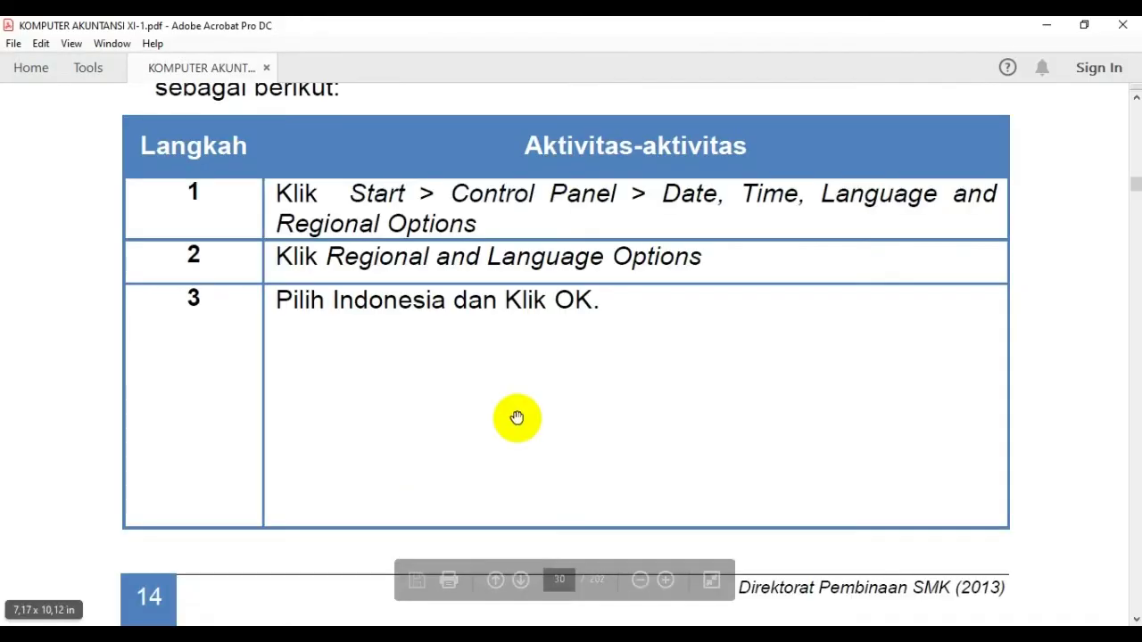
{"action": "scroll", "coordinate": [515, 416], "scroll_direction": "down", "scroll_amount": 5}
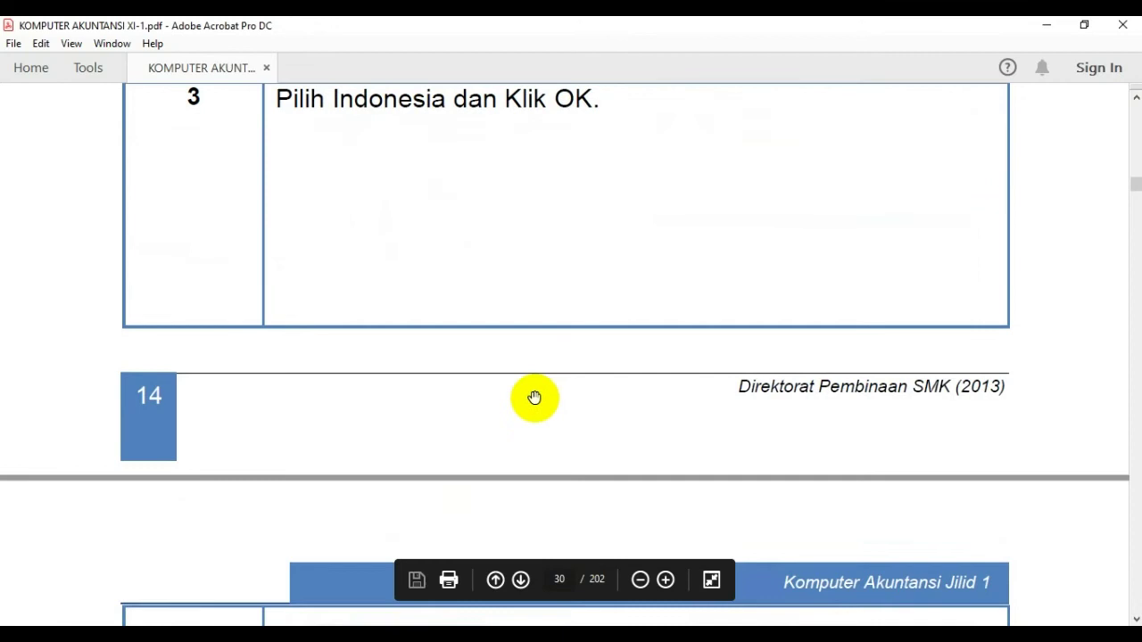
{"action": "scroll", "coordinate": [533, 397], "scroll_direction": "down", "scroll_amount": 10}
{"action": "scroll", "coordinate": [533, 394], "scroll_direction": "down", "scroll_amount": 1}
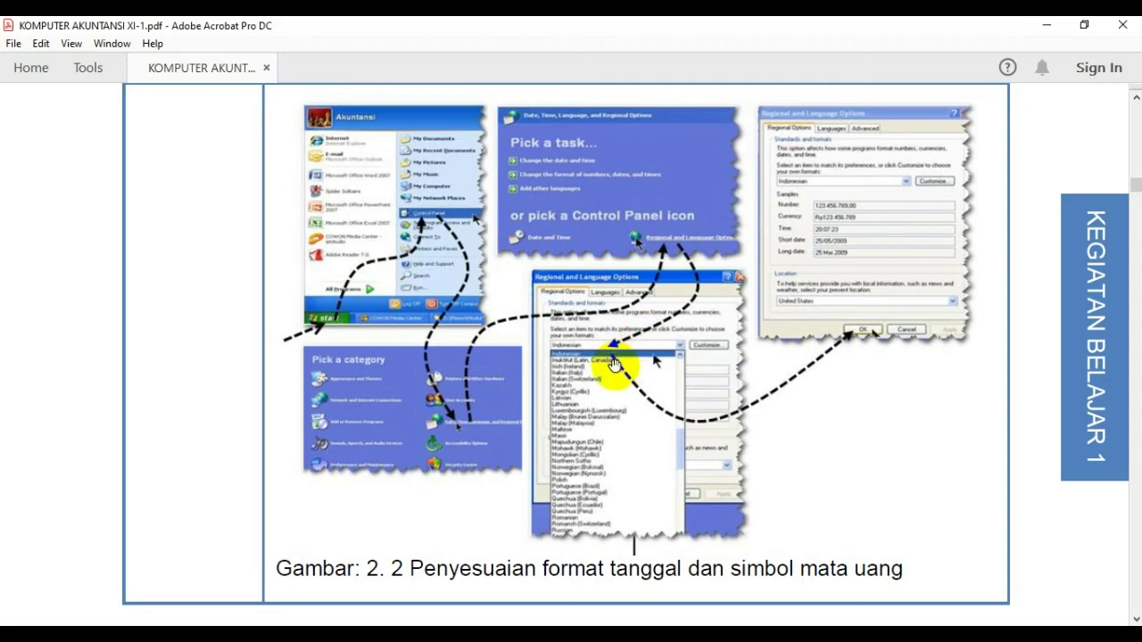
{"action": "scroll", "coordinate": [895, 346], "scroll_direction": "down", "scroll_amount": 1}
{"action": "scroll", "coordinate": [892, 339], "scroll_direction": "down", "scroll_amount": 5}
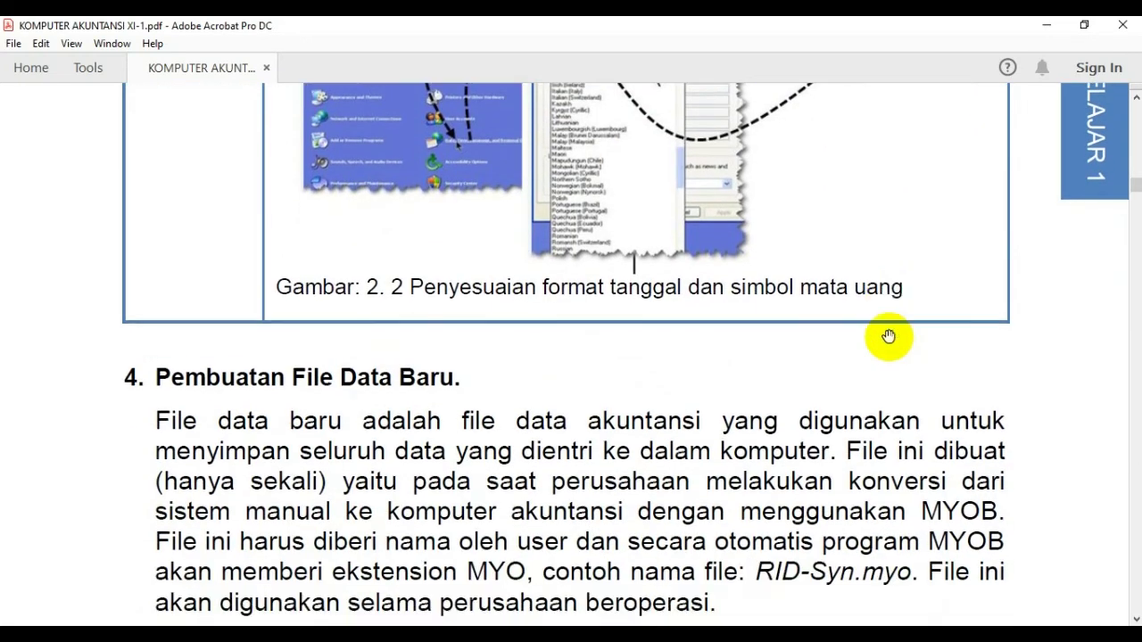
{"action": "scroll", "coordinate": [886, 335], "scroll_direction": "up", "scroll_amount": 5}
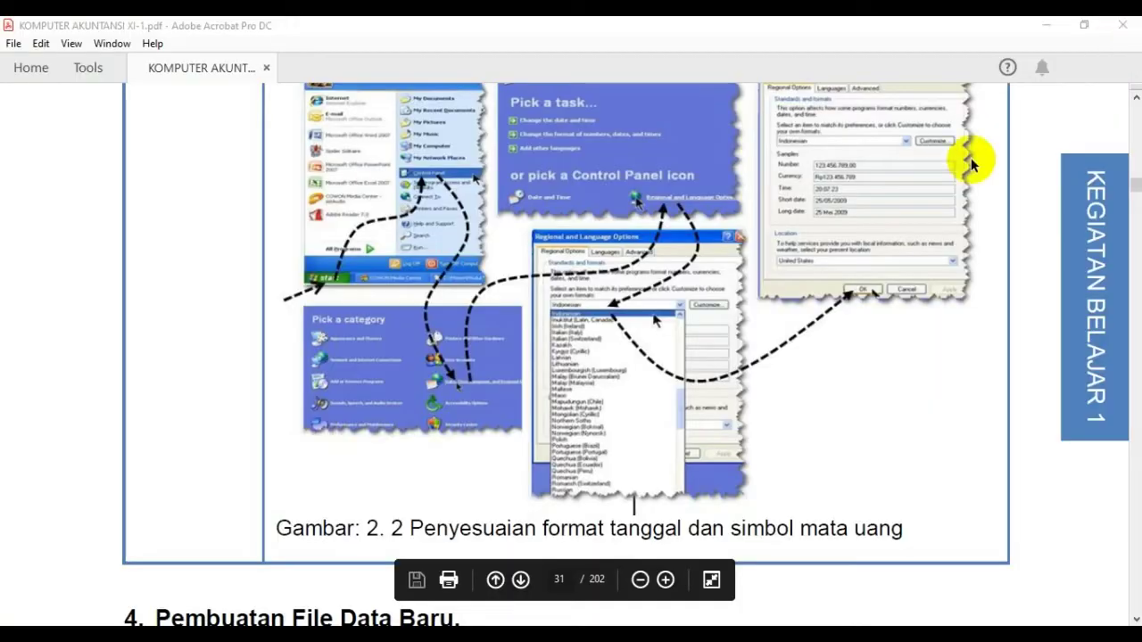
Minimize the PDF, launch MYOB Accounting Plus v18, and start a new company file up to the company information.
{"action": "left_click", "coordinate": [1044, 26]}
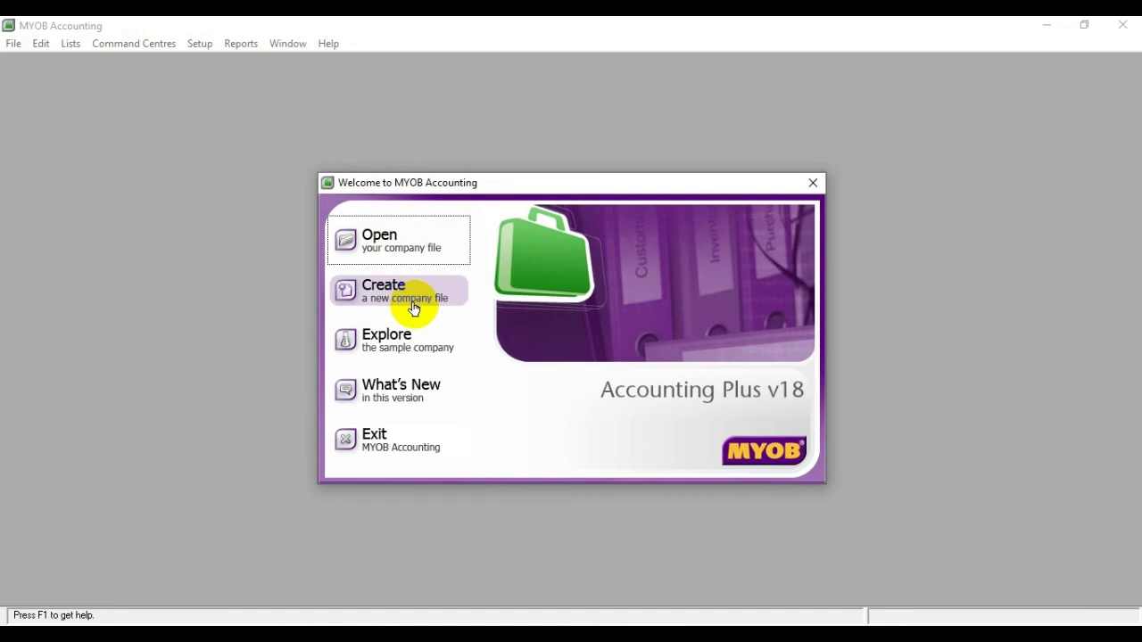
{"action": "left_click", "coordinate": [413, 308]}
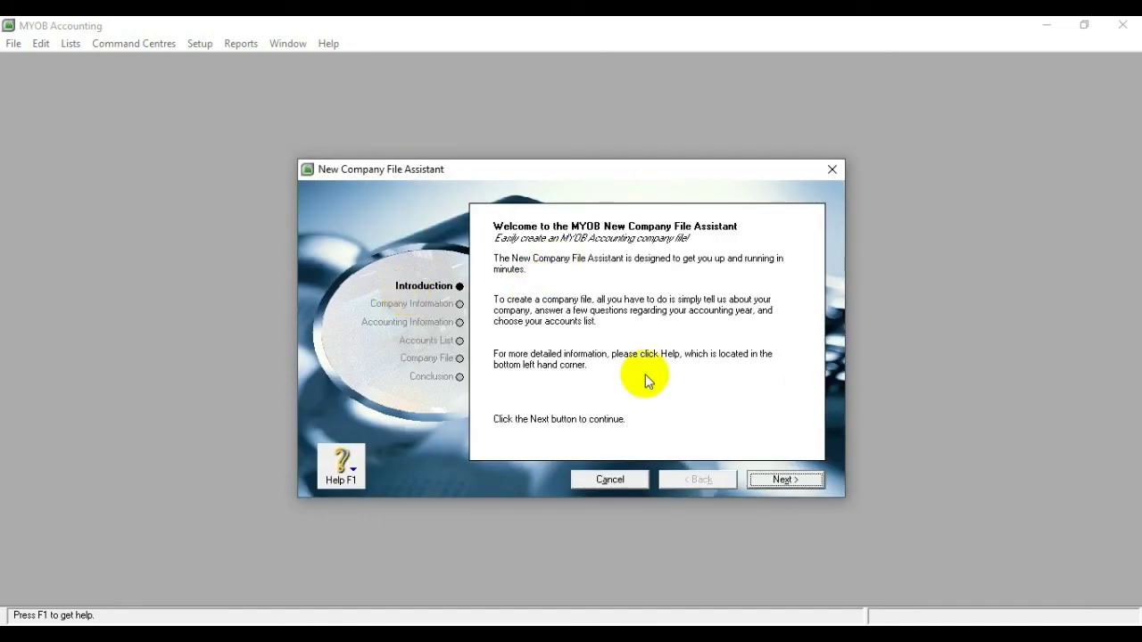
{"action": "left_click", "coordinate": [809, 482]}
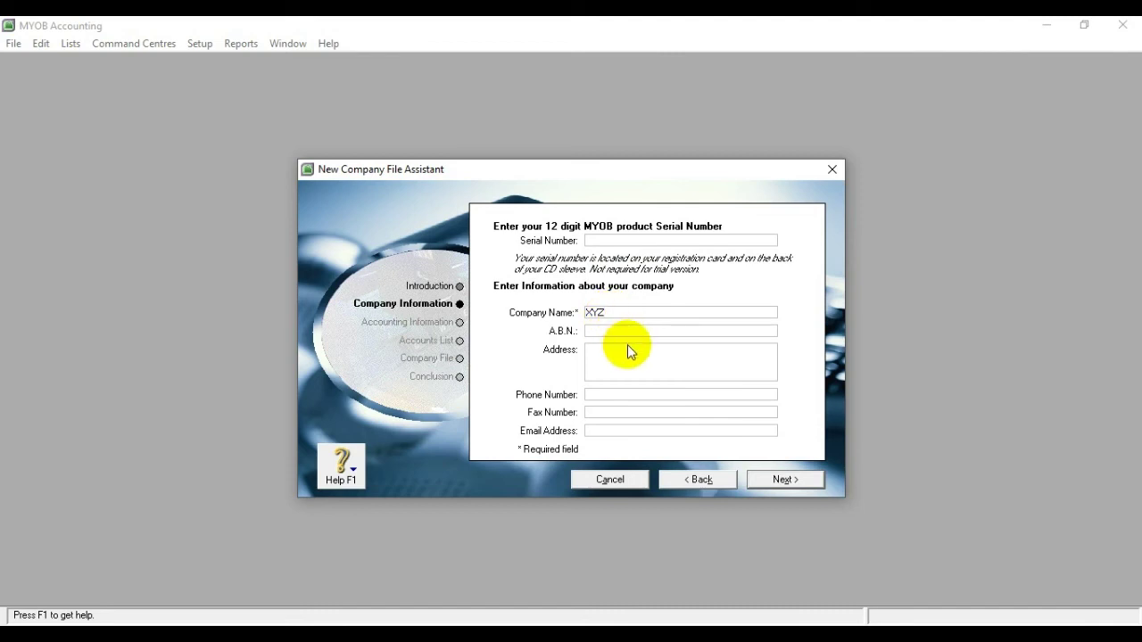
Create the company file for XYZ with the default accounting, accounts list and file settings, and open the Command Centre.
{"action": "left_click", "coordinate": [758, 482]}
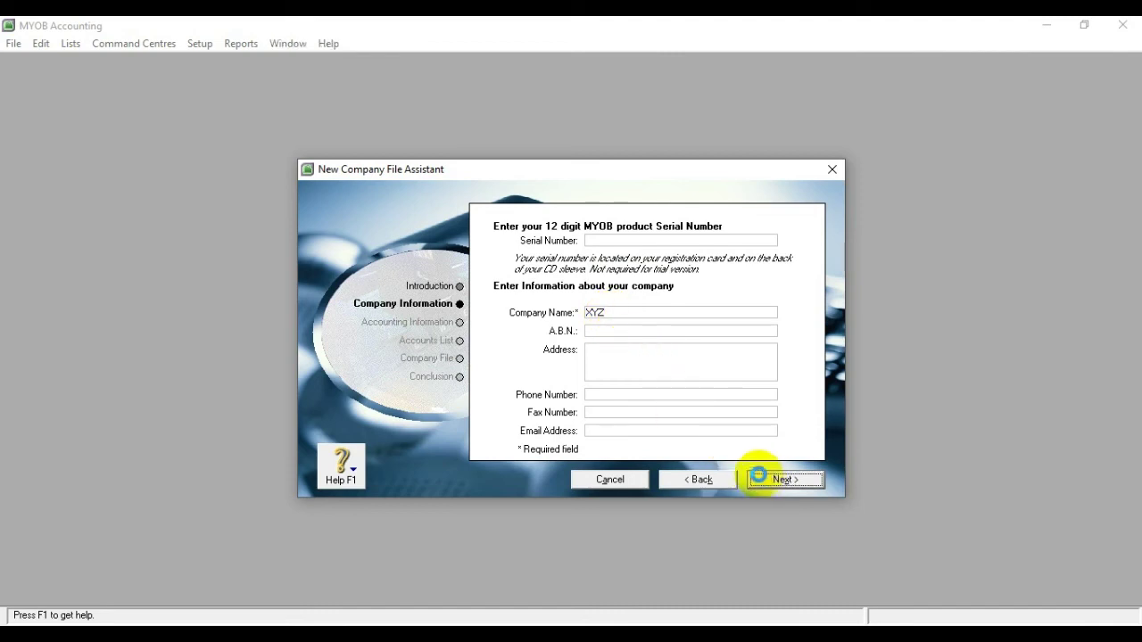
{"action": "left_click", "coordinate": [771, 485]}
{"action": "left_click", "coordinate": [772, 487]}
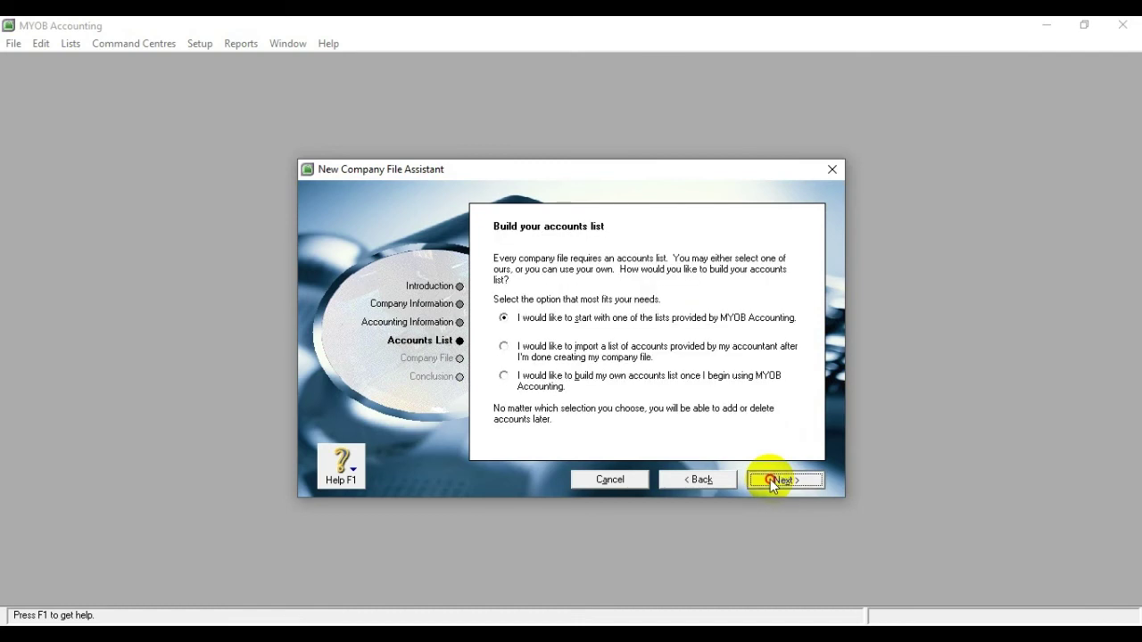
{"action": "left_click", "coordinate": [772, 483]}
{"action": "left_click", "coordinate": [773, 482]}
{"action": "left_click", "coordinate": [772, 482]}
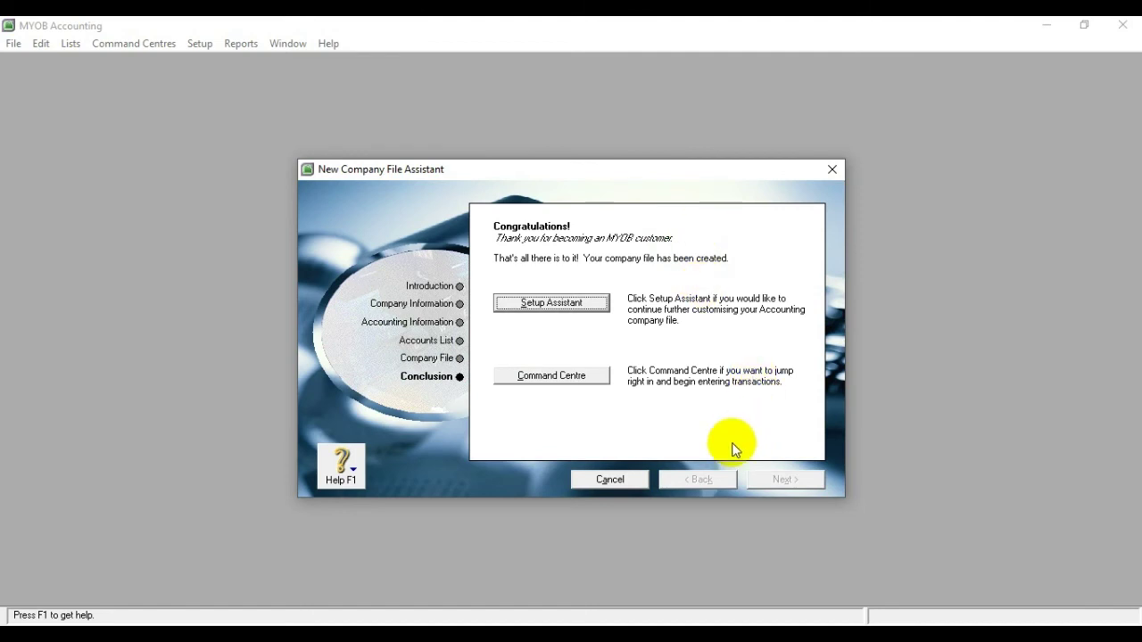
{"action": "left_click", "coordinate": [564, 379]}
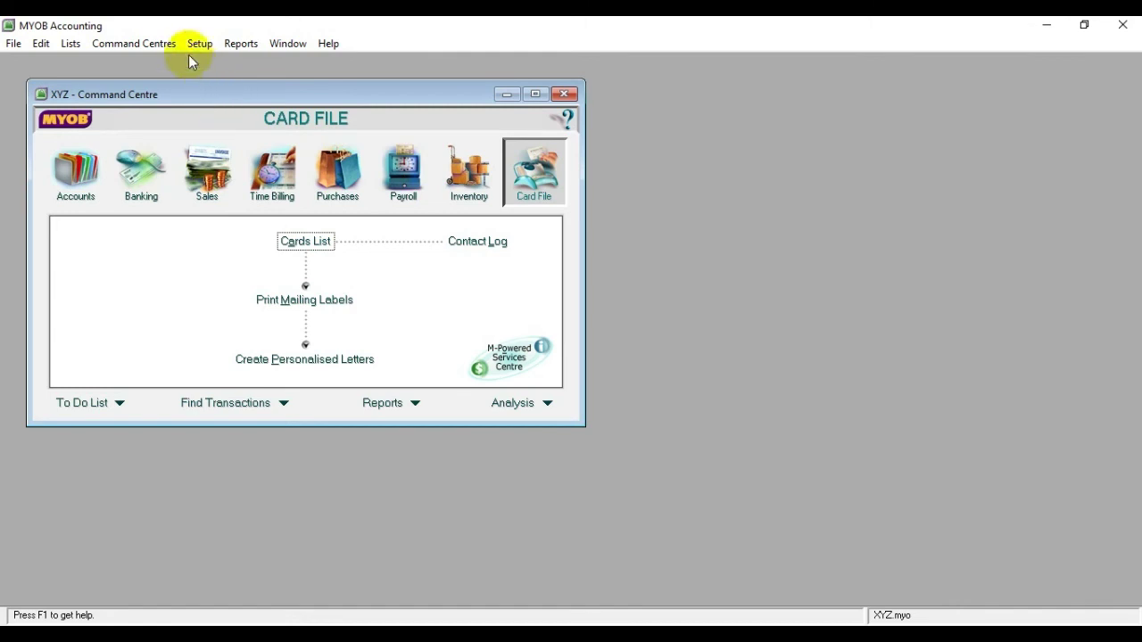
Open the Account Opening Balances from the setup options, look through the balance sheet accounts, and close the list without entering balances.
{"action": "left_click", "coordinate": [198, 43]}
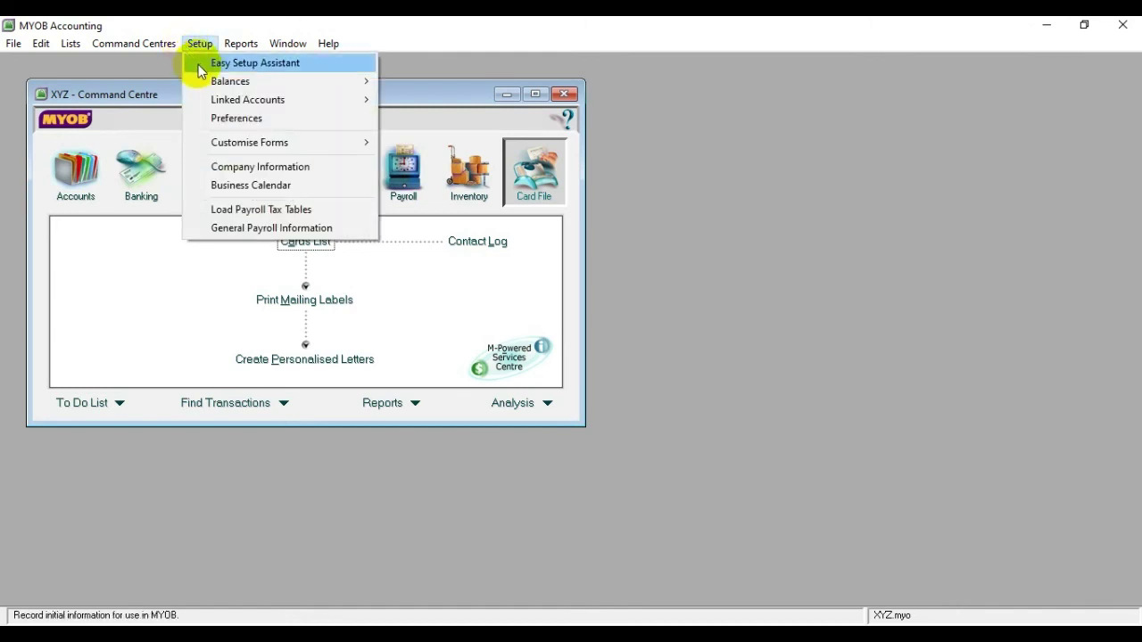
{"action": "mouse_move", "coordinate": [215, 85]}
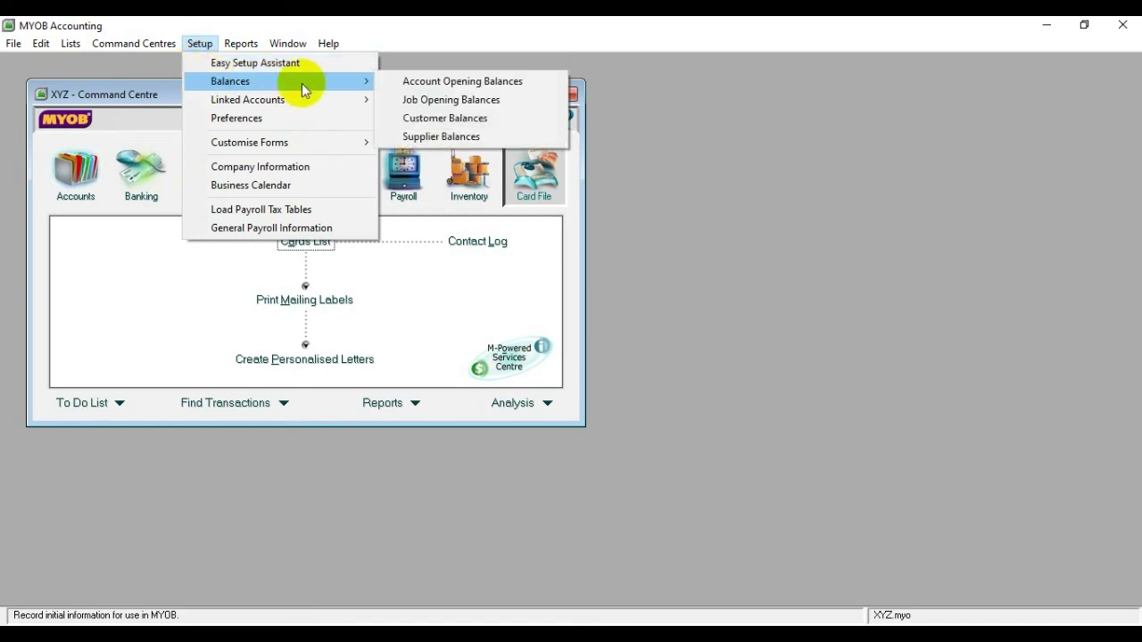
{"action": "left_click", "coordinate": [399, 86]}
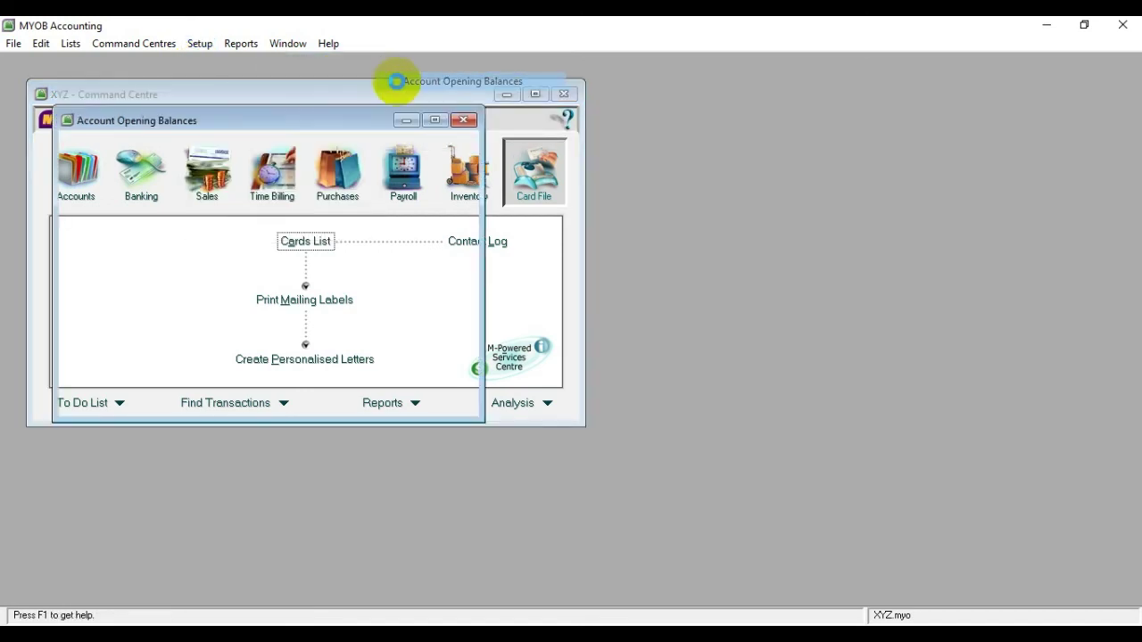
{"action": "key", "text": "Down"}
{"action": "key", "text": "Down"}
{"action": "key", "text": "Down"}
{"action": "key", "text": "Down"}
{"action": "key", "text": "Down"}
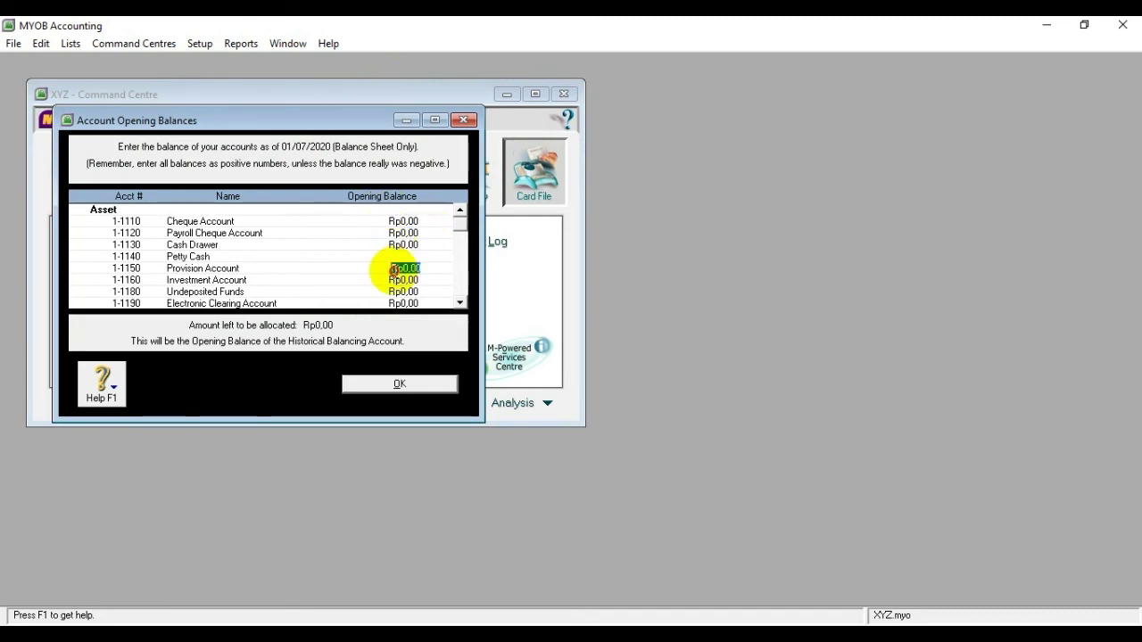
{"action": "scroll", "coordinate": [395, 249], "scroll_direction": "down", "scroll_amount": 3}
{"action": "left_click", "coordinate": [396, 264]}
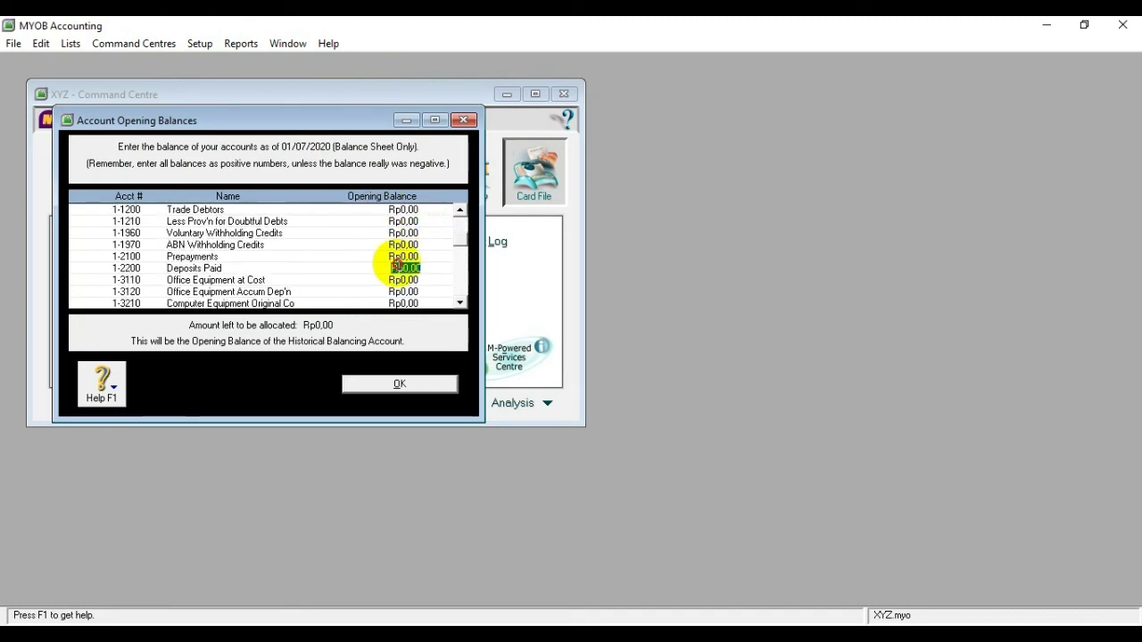
{"action": "scroll", "coordinate": [396, 264], "scroll_direction": "down", "scroll_amount": 2}
{"action": "scroll", "coordinate": [396, 264], "scroll_direction": "up", "scroll_amount": 5}
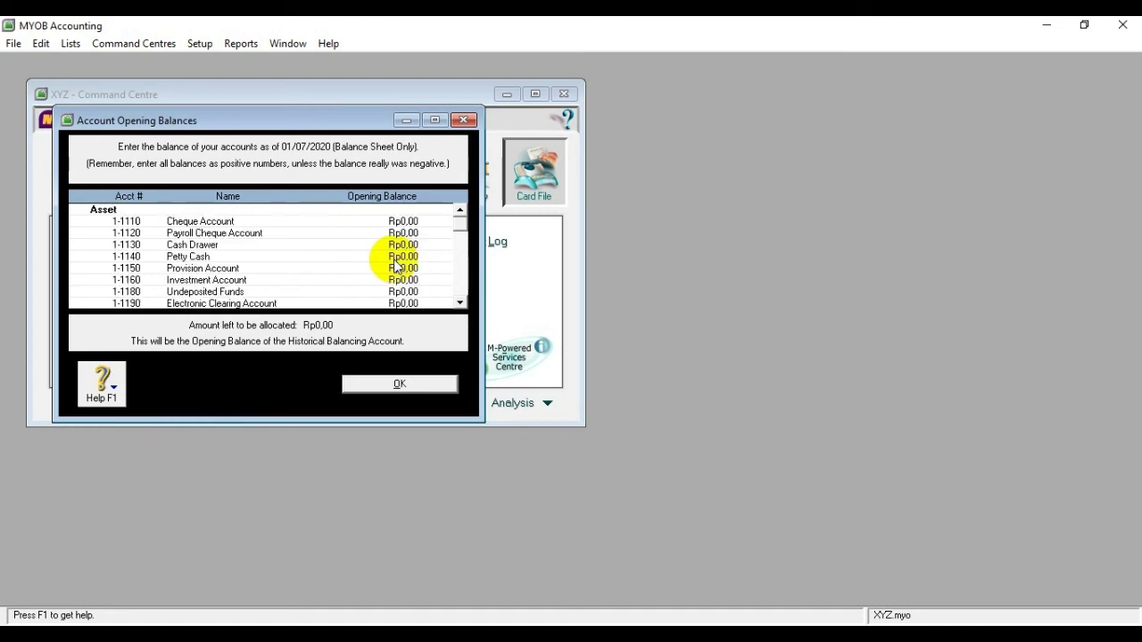
{"action": "left_click", "coordinate": [362, 390]}
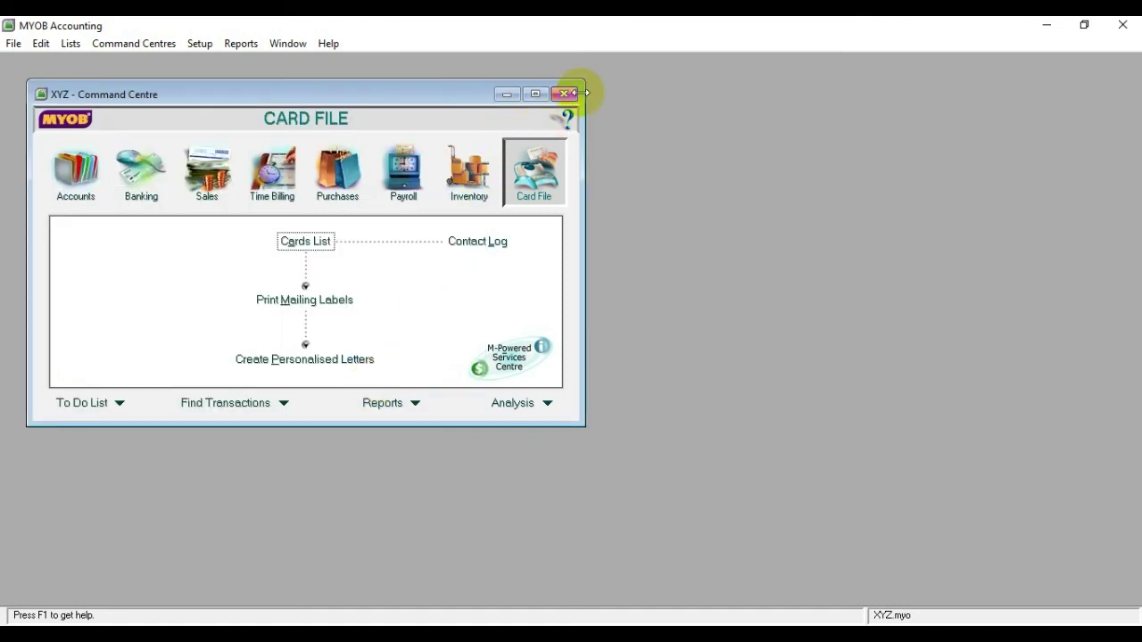
Exit MYOB Accounting without backing up the XYZ company file.
{"action": "left_click", "coordinate": [13, 42]}
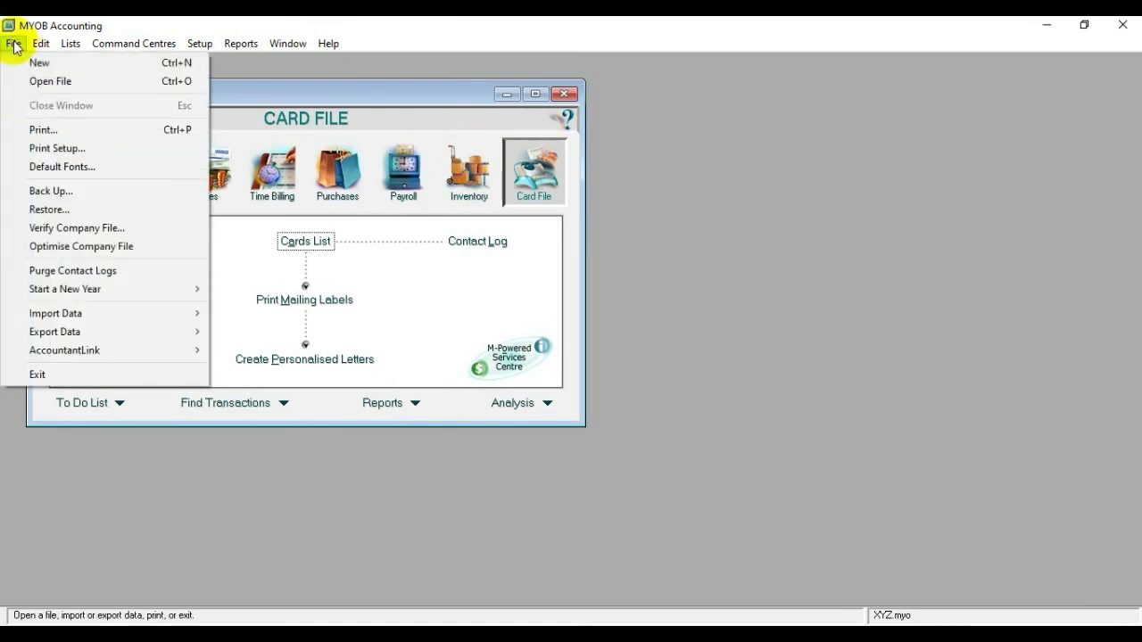
{"action": "left_click", "coordinate": [106, 373]}
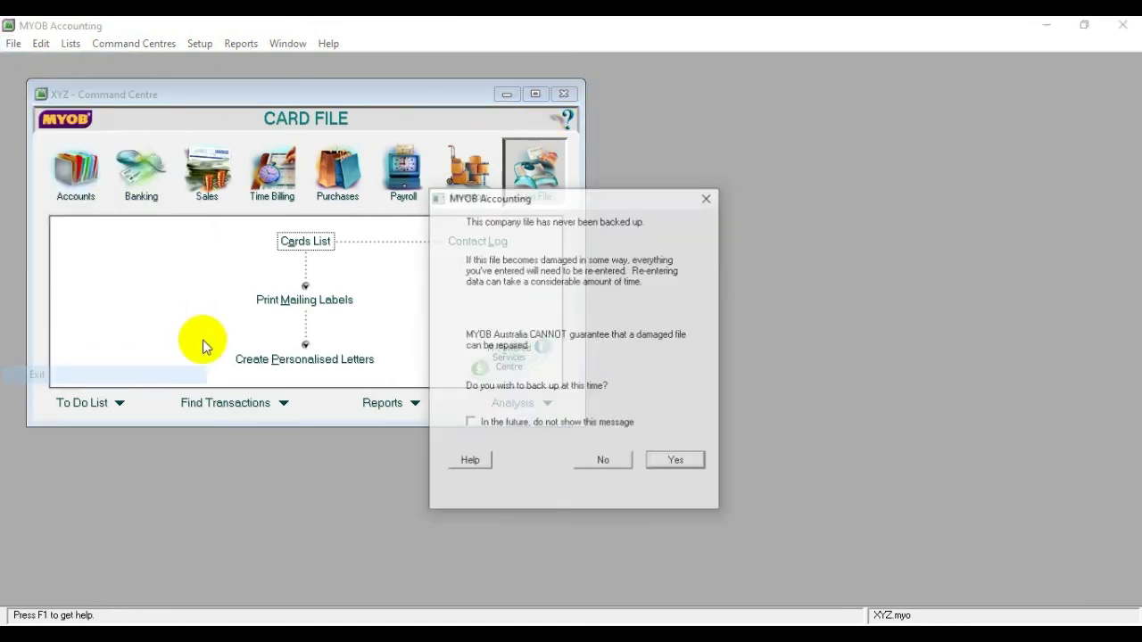
{"action": "left_click", "coordinate": [591, 460]}
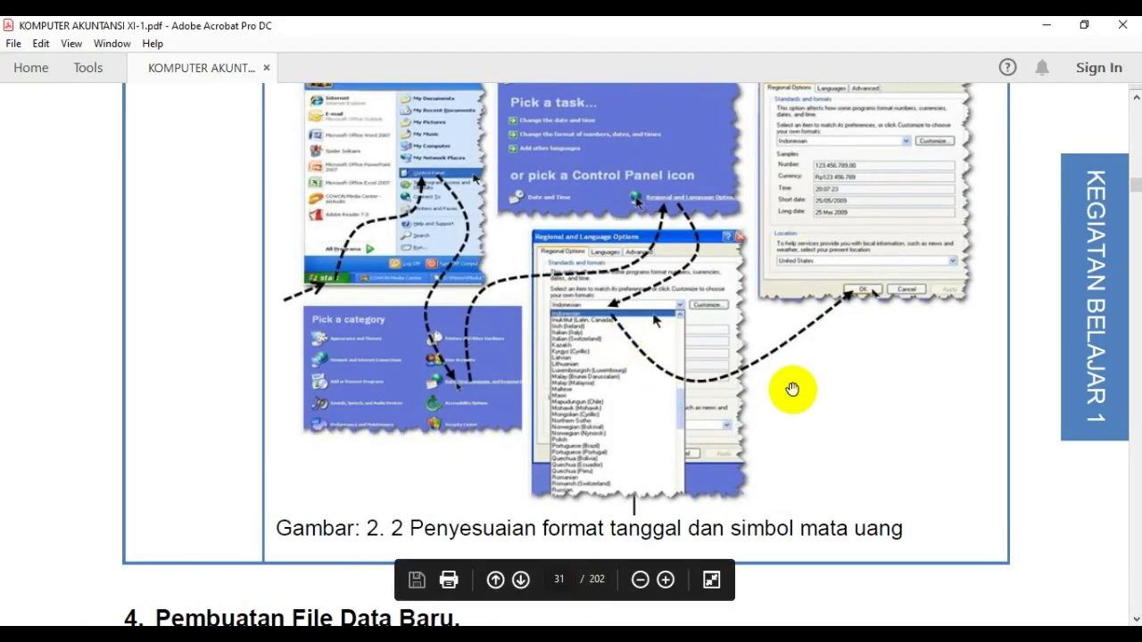
Review the PDF's steps for changing the date format and currency symbol, from the activity table on page 30 through figure 2.2.
{"action": "scroll", "coordinate": [793, 388], "scroll_direction": "up", "scroll_amount": 3}
{"action": "scroll", "coordinate": [793, 388], "scroll_direction": "up", "scroll_amount": 6}
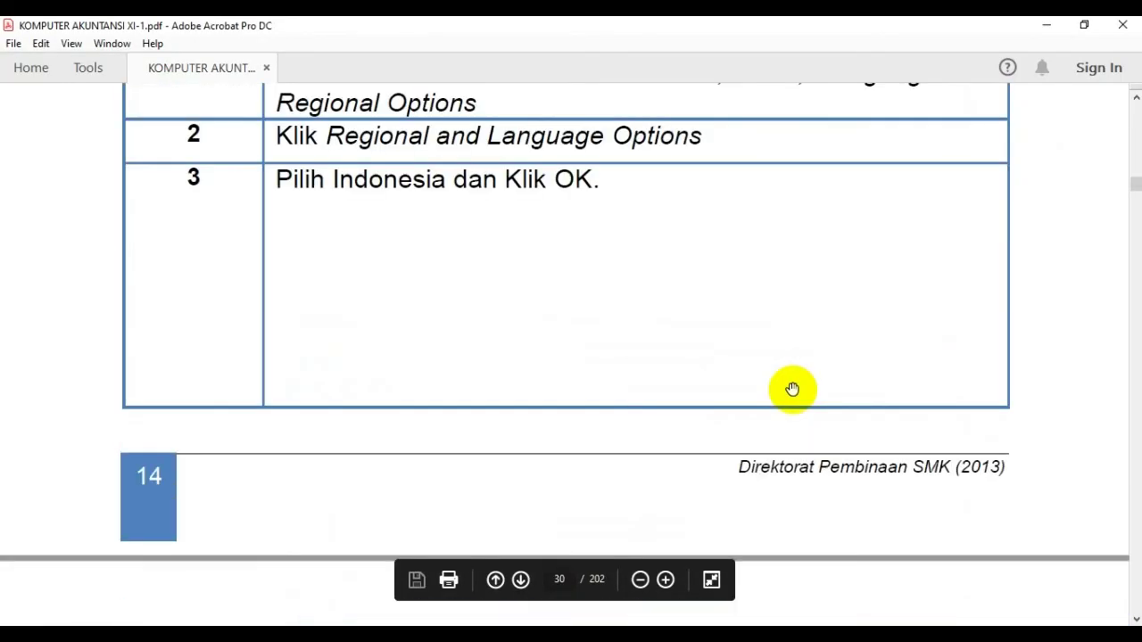
{"action": "scroll", "coordinate": [792, 389], "scroll_direction": "up", "scroll_amount": 4}
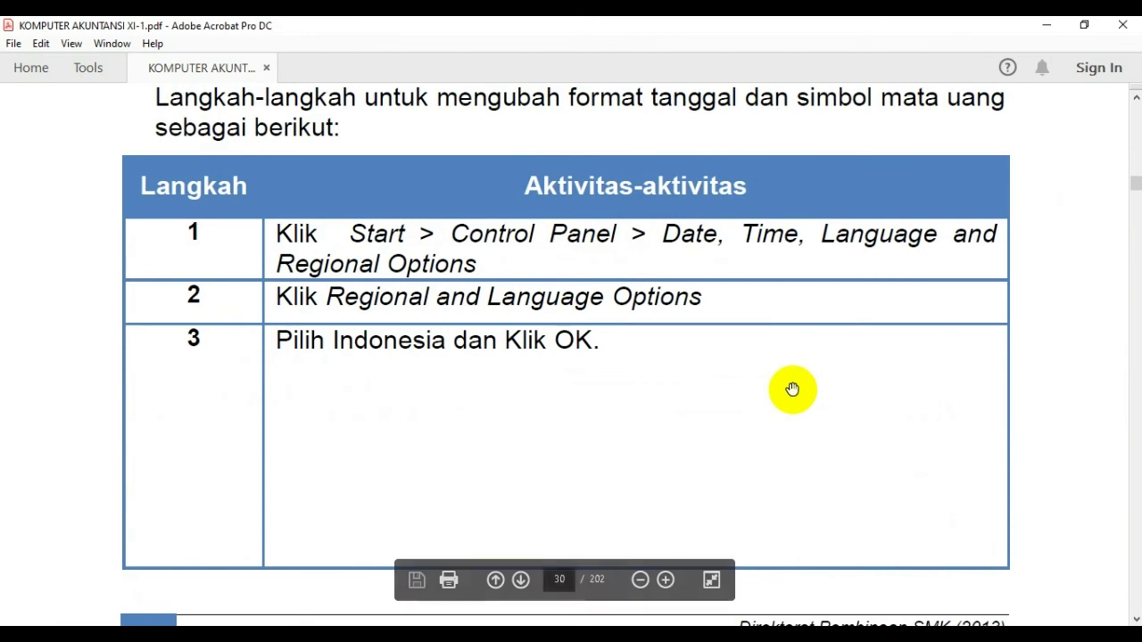
{"action": "scroll", "coordinate": [793, 389], "scroll_direction": "down", "scroll_amount": 8}
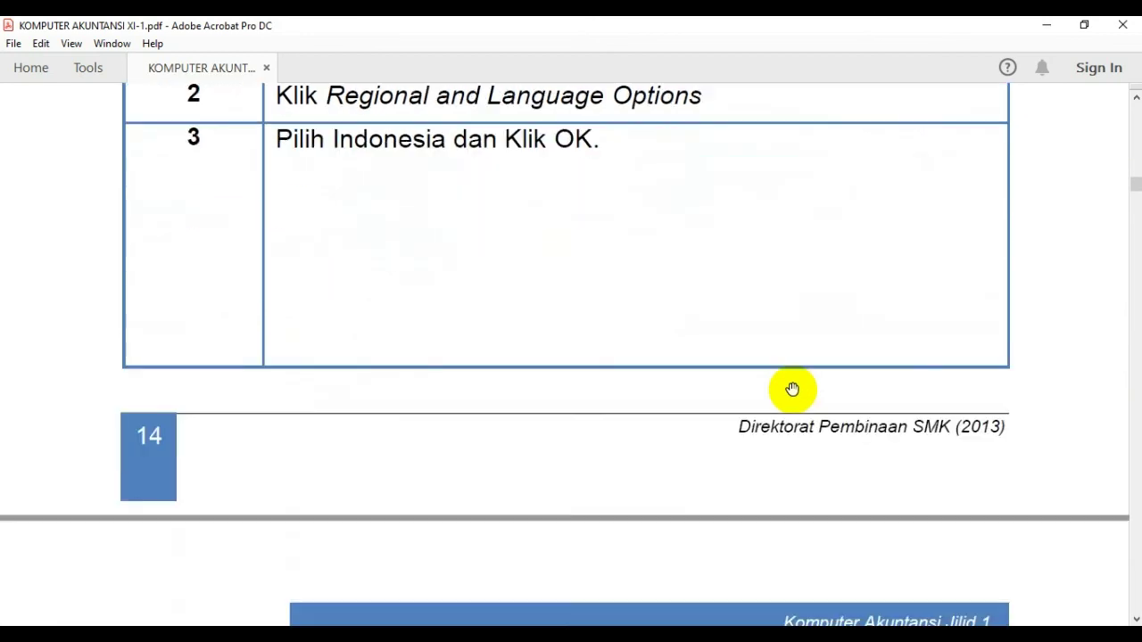
{"action": "scroll", "coordinate": [792, 389], "scroll_direction": "down", "scroll_amount": 12}
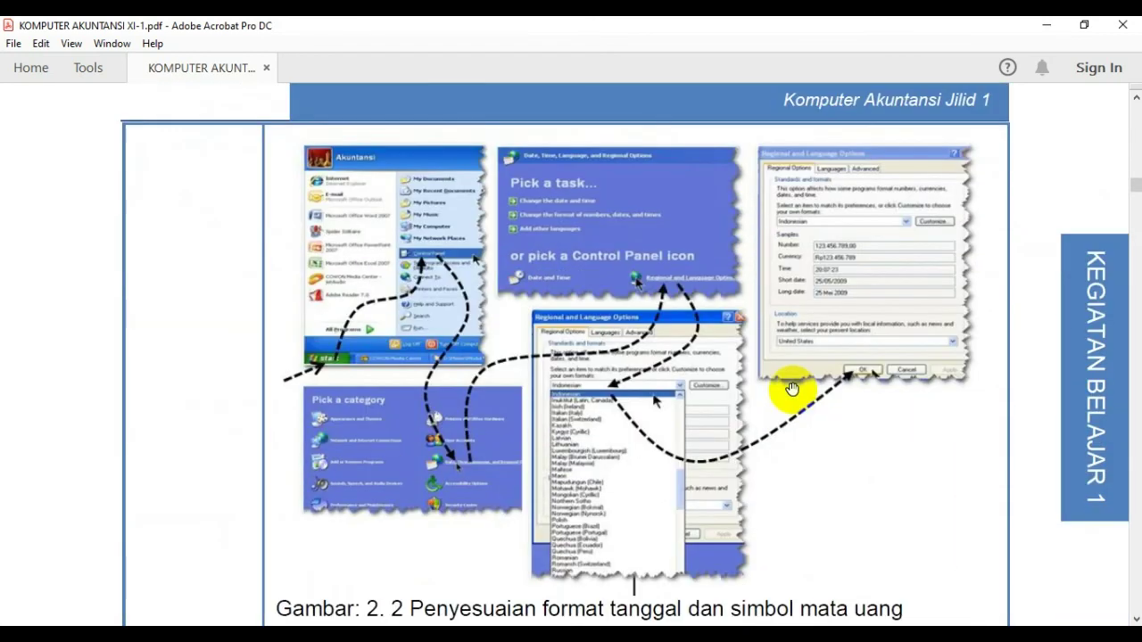
{"action": "scroll", "coordinate": [792, 389], "scroll_direction": "up", "scroll_amount": 2}
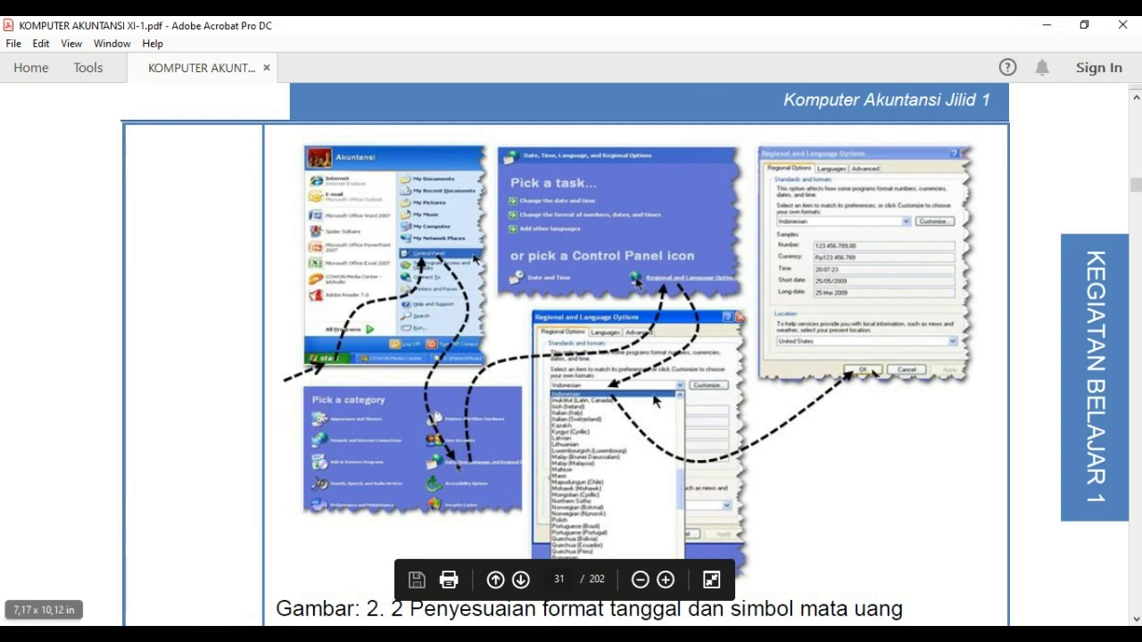
{"action": "mouse_move", "coordinate": [184, 625]}
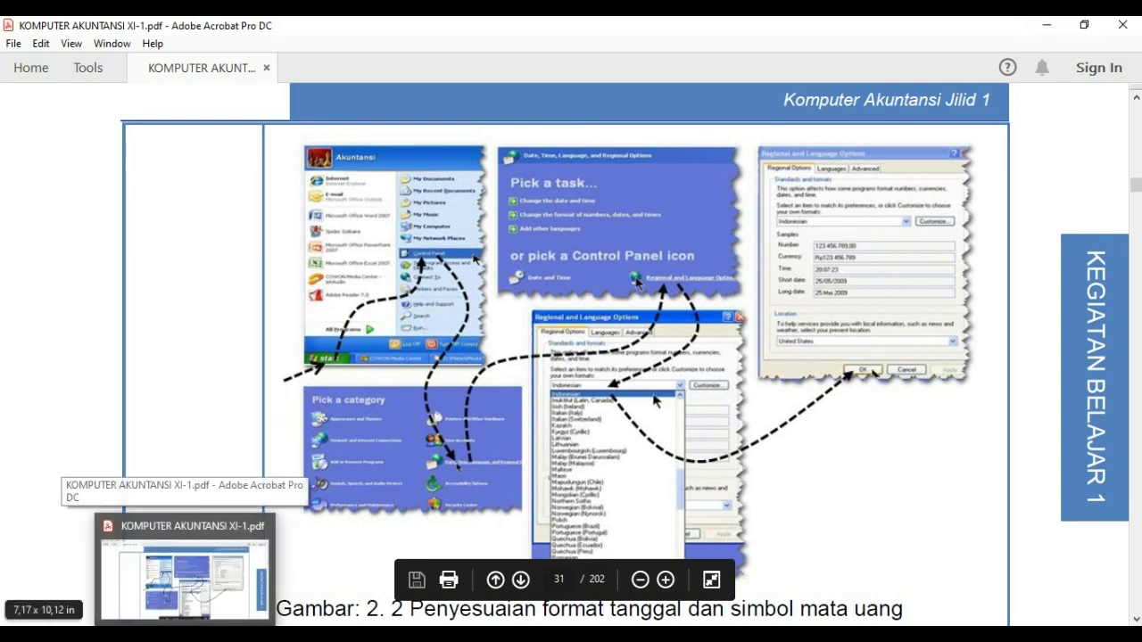